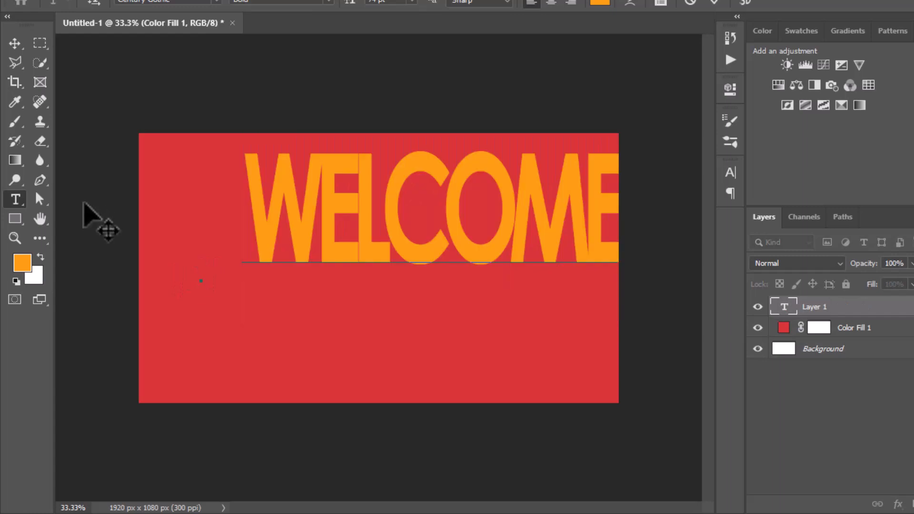
Commit the WELCOME text and move it to about the middle of the red canvas.
click(15, 43)
click(15, 43)
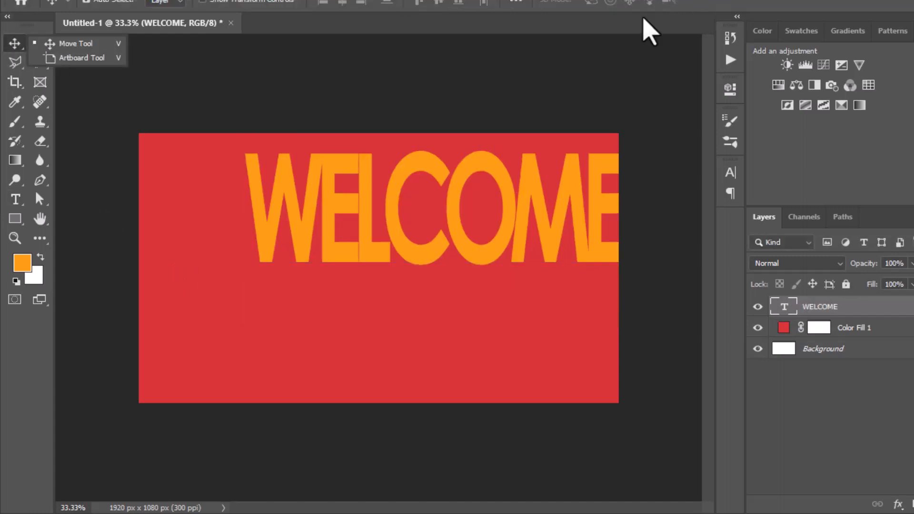
drag(422, 255, 358, 293)
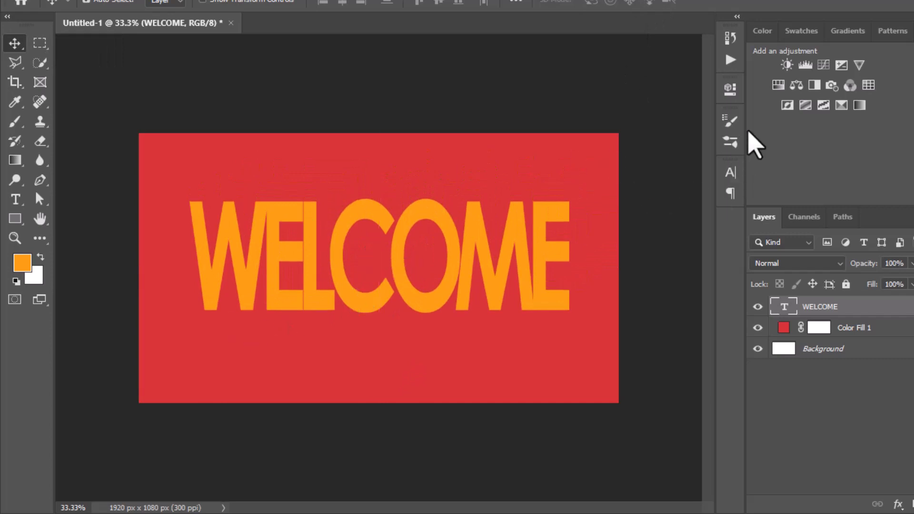
Set the WELCOME text to Century Gothic at 80 pt and reposition it near the middle of the canvas.
click(731, 174)
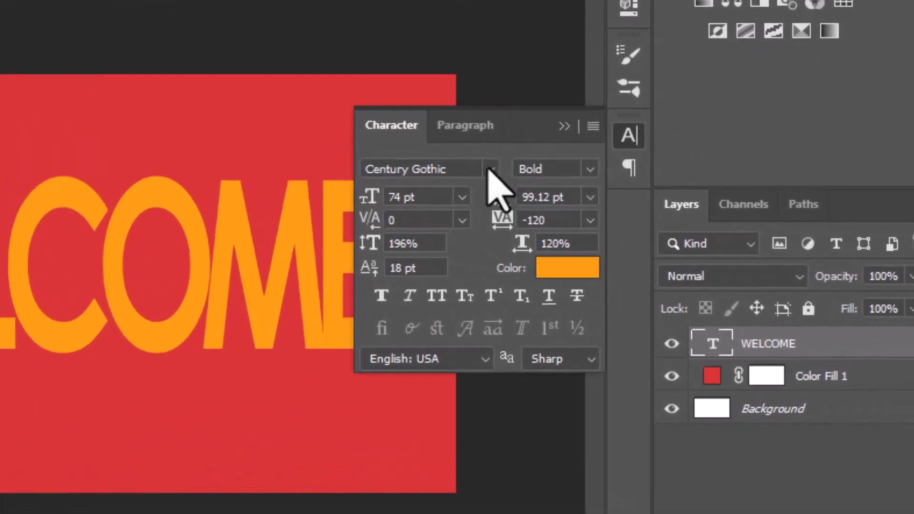
click(640, 193)
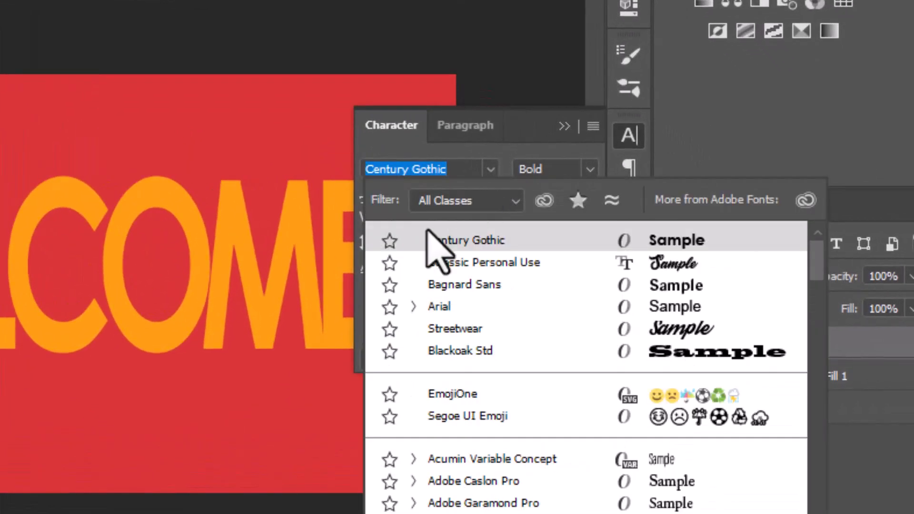
click(678, 244)
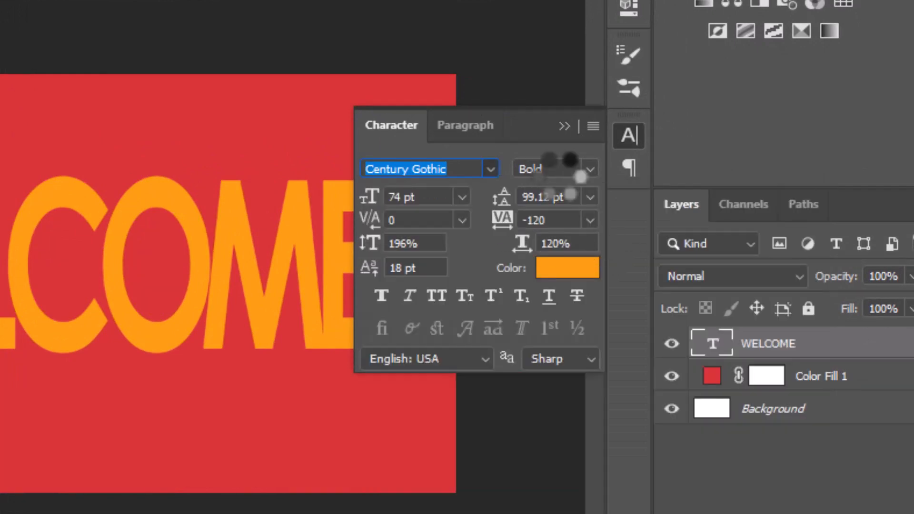
click(424, 200)
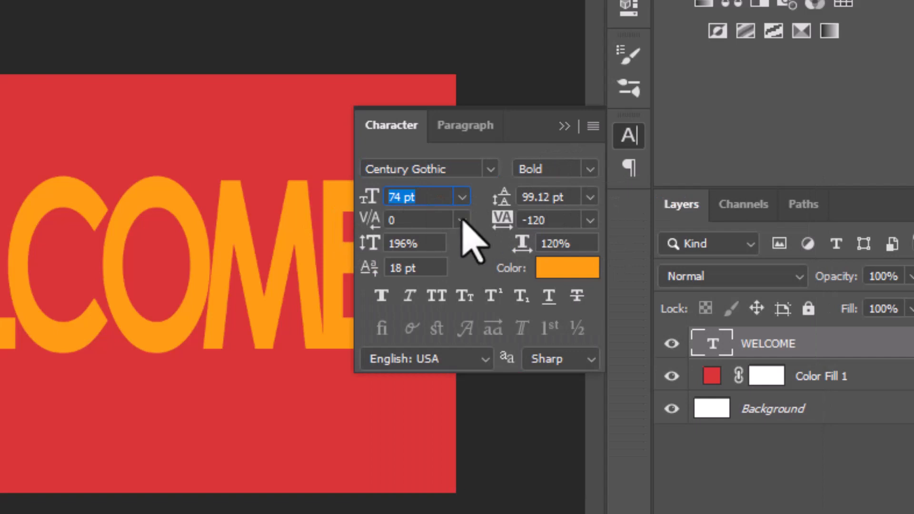
text(80)
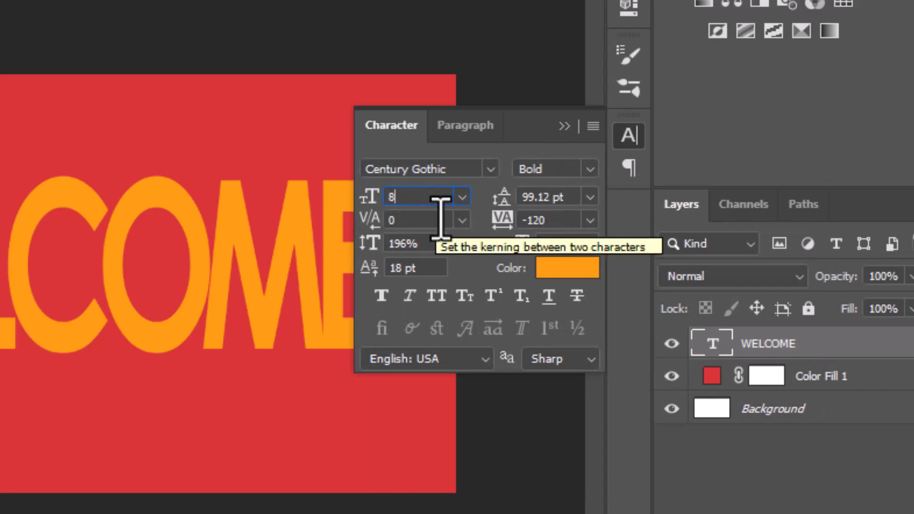
click(538, 196)
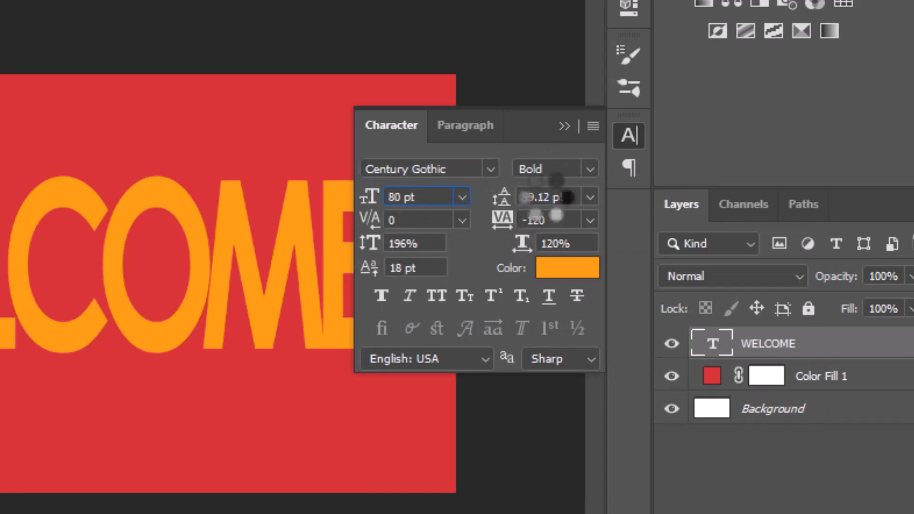
drag(287, 267, 251, 289)
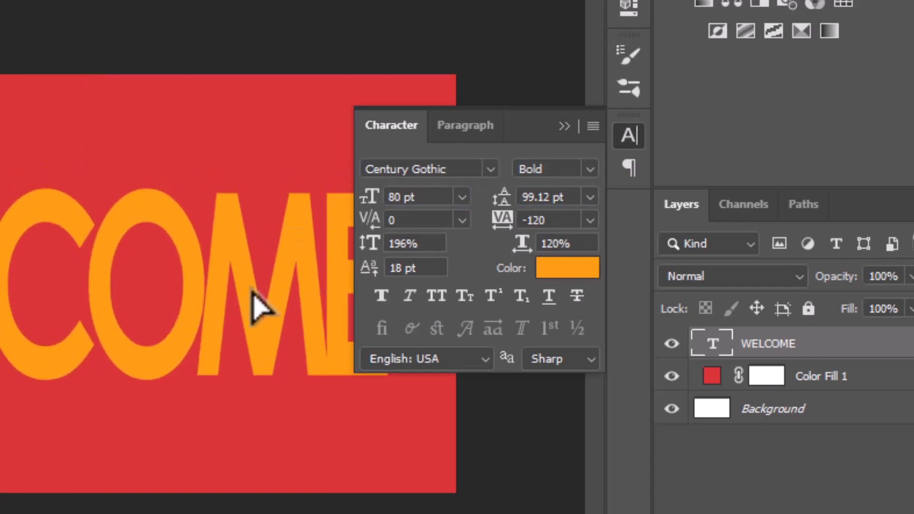
click(551, 219)
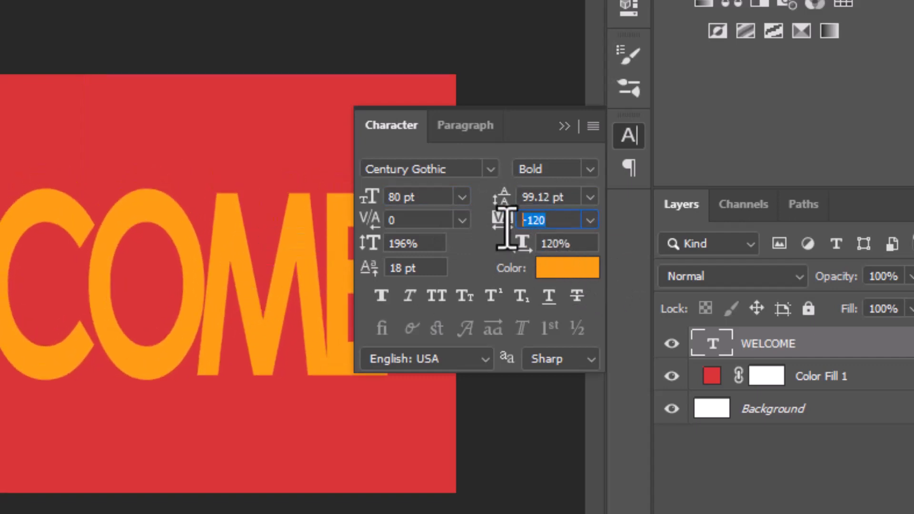
click(579, 245)
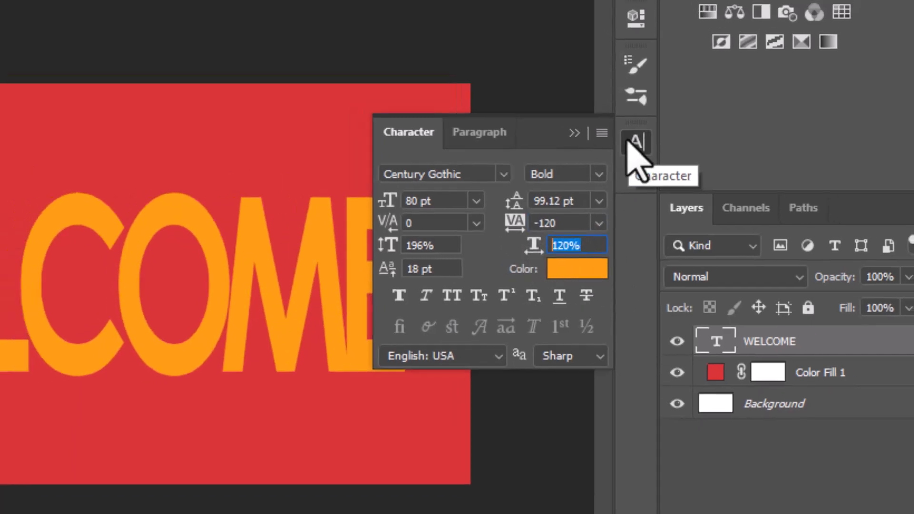
click(624, 137)
Centre the WELCOME text horizontally against a full-canvas selection, deselect, and convert the text layer to a smart object.
key(ctrl+a)
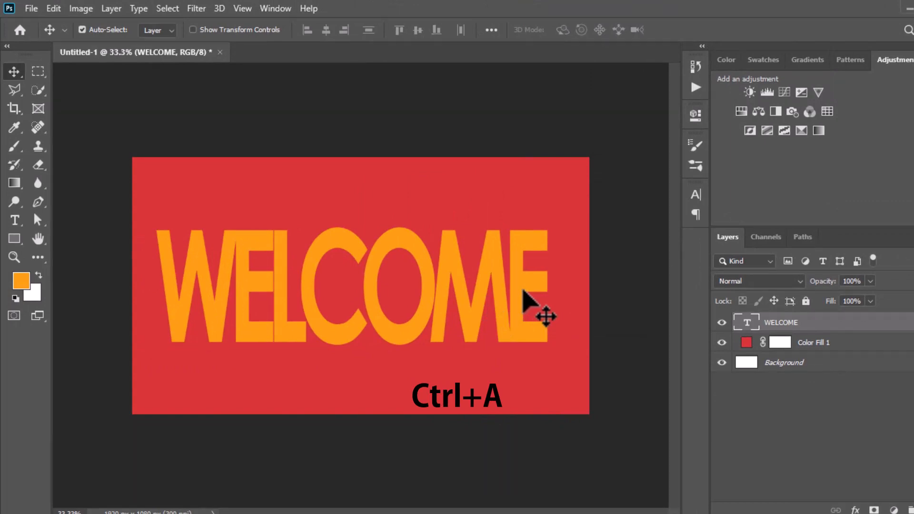
key(ctrl+a)
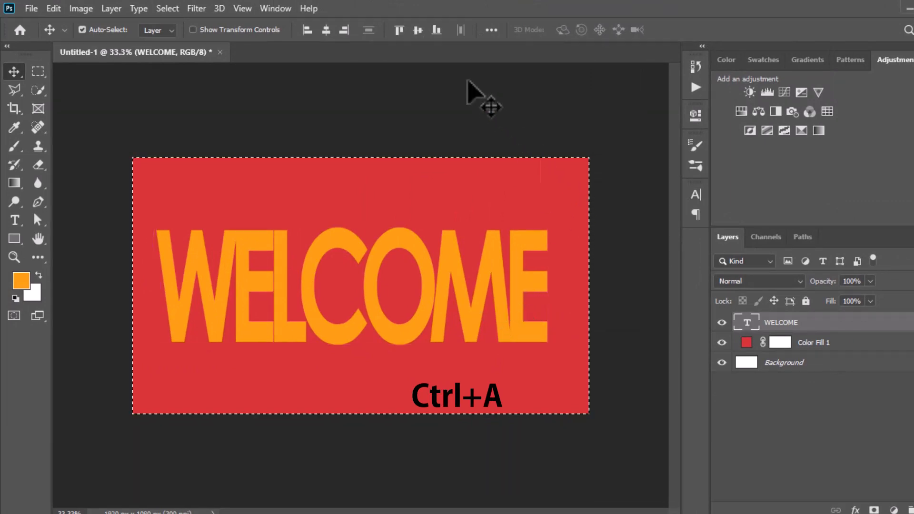
click(326, 30)
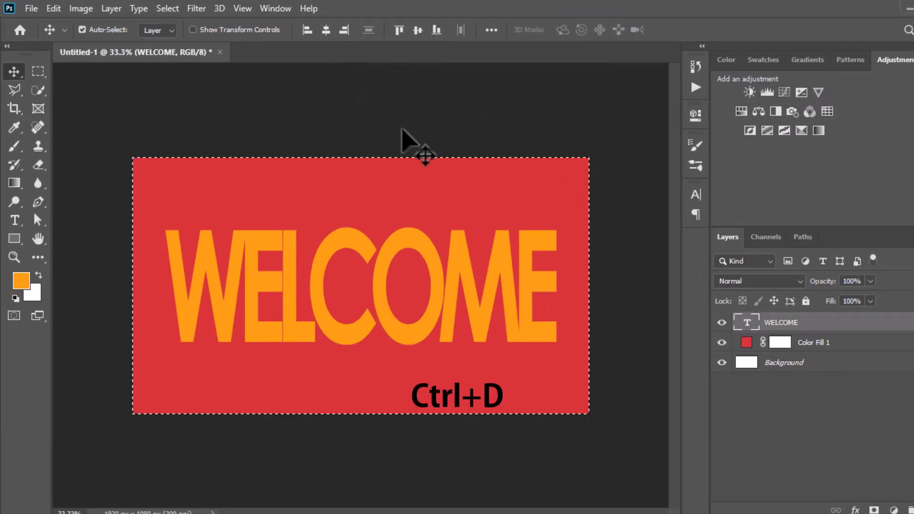
key(ctrl+d)
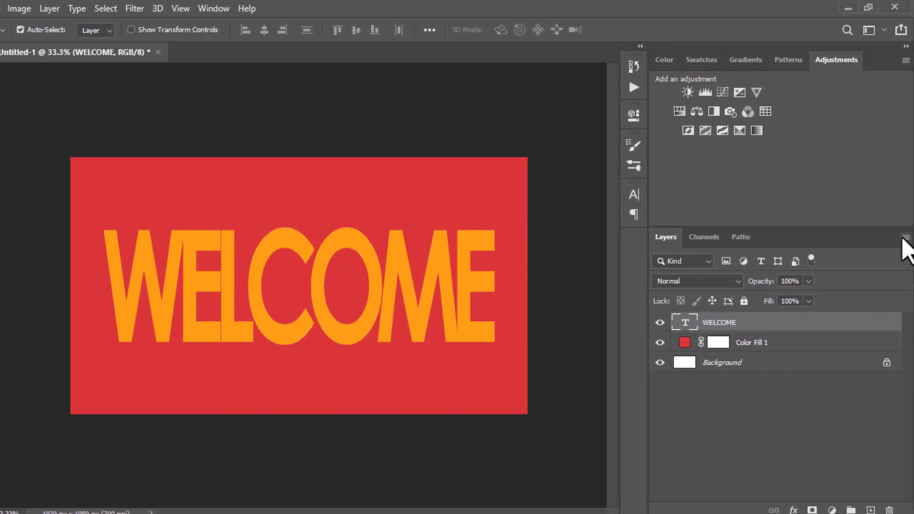
click(905, 237)
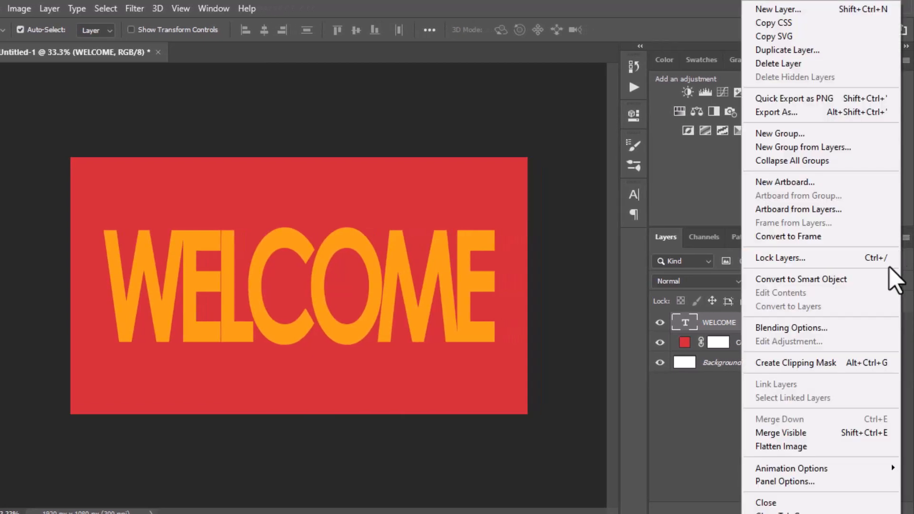
click(790, 280)
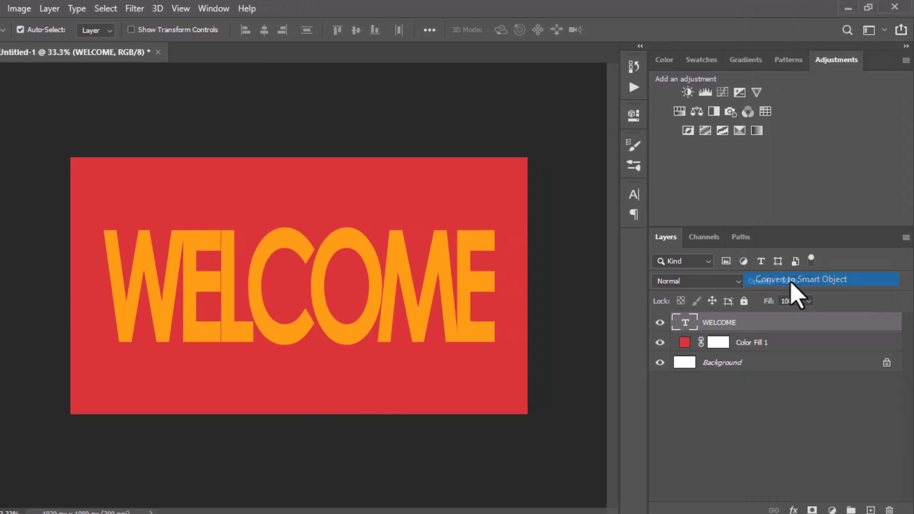
Reduce the WELCOME layer's fill to 0%, leaving the layer opacity at 100%.
click(808, 301)
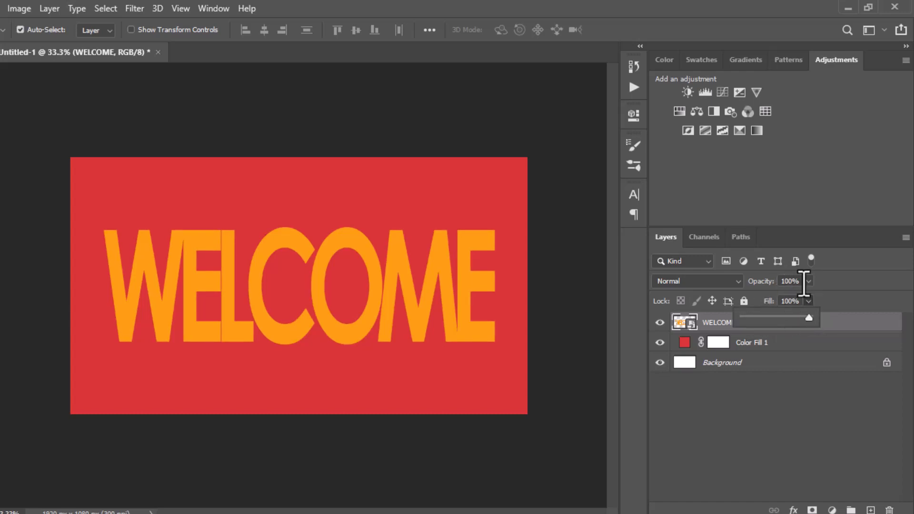
click(809, 282)
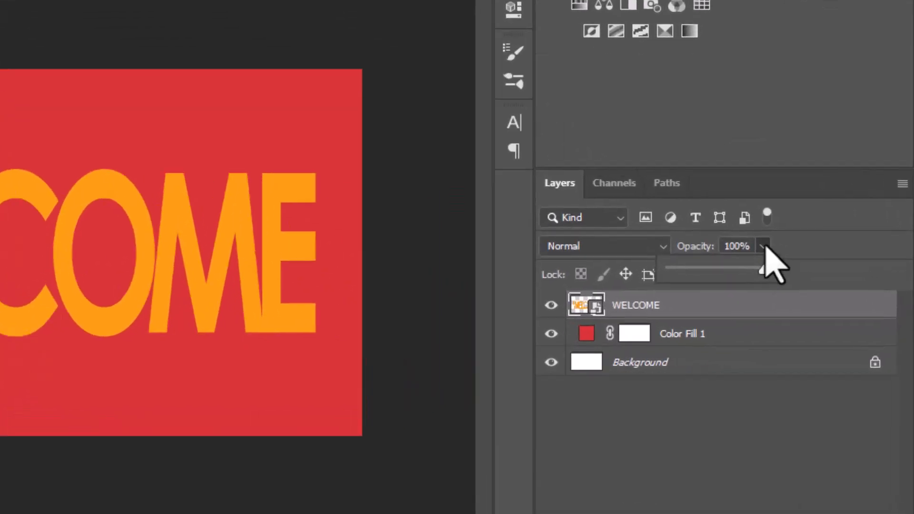
click(804, 283)
click(808, 301)
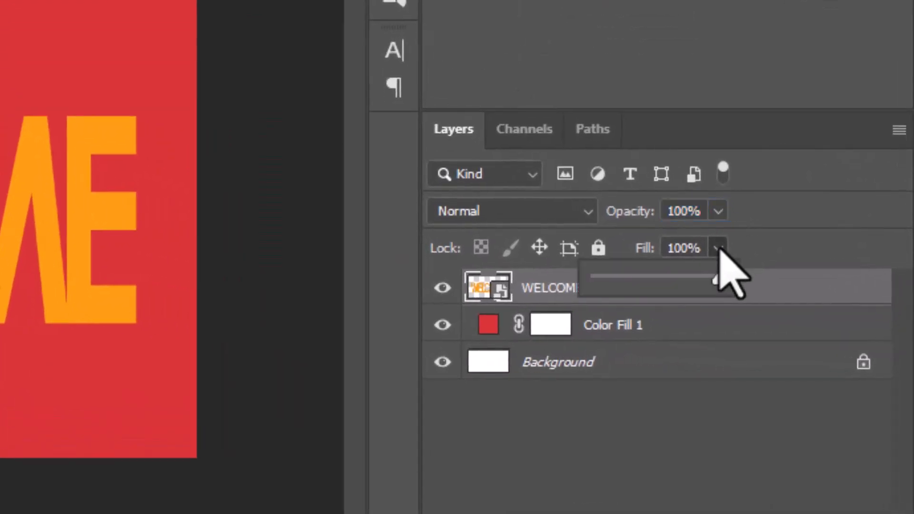
click(695, 251)
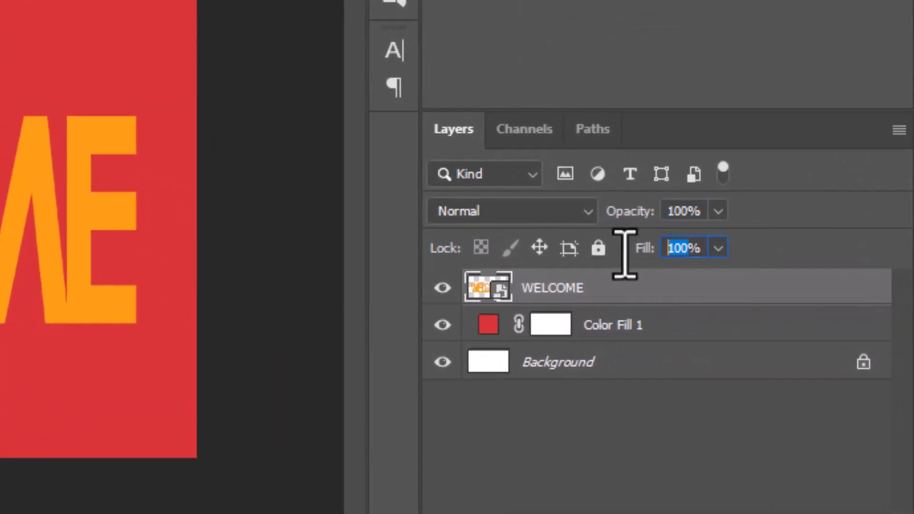
click(716, 249)
drag(723, 277, 581, 281)
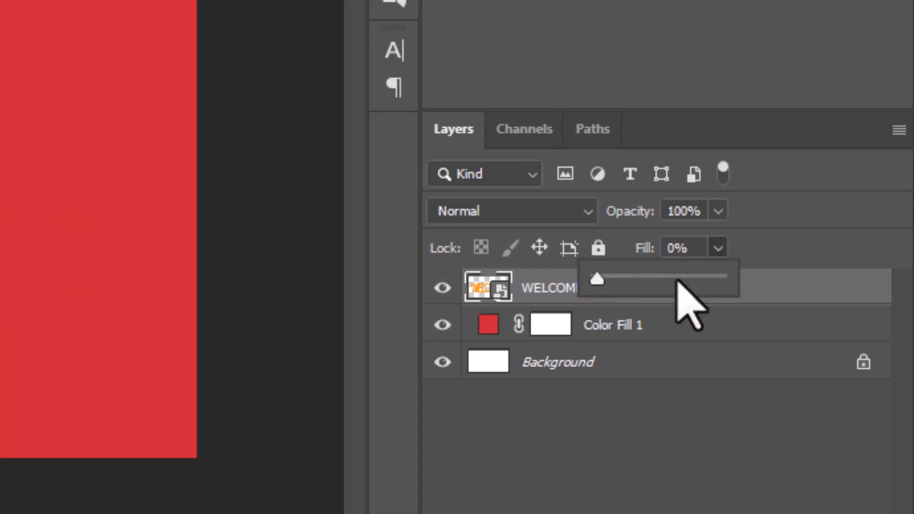
click(716, 247)
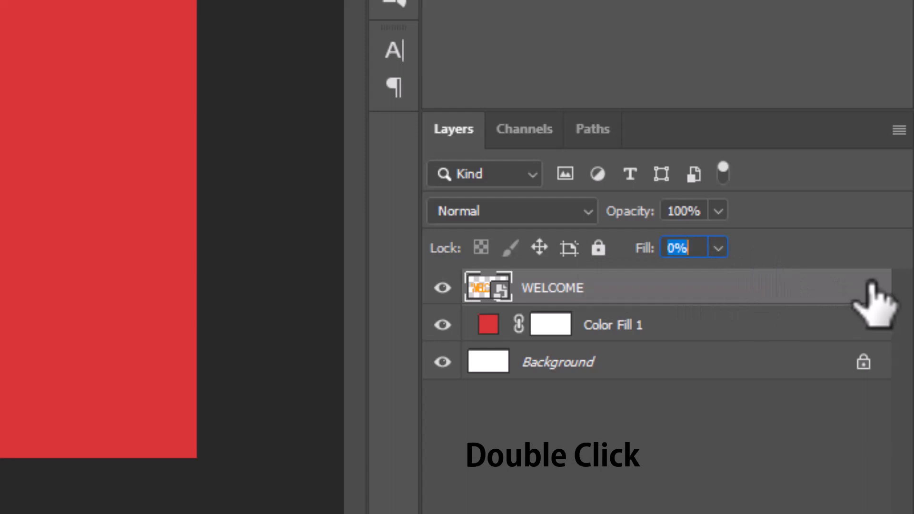
Add a Bevel & Emboss layer style to the WELCOME layer with the Outer Bevel style.
double_click(874, 302)
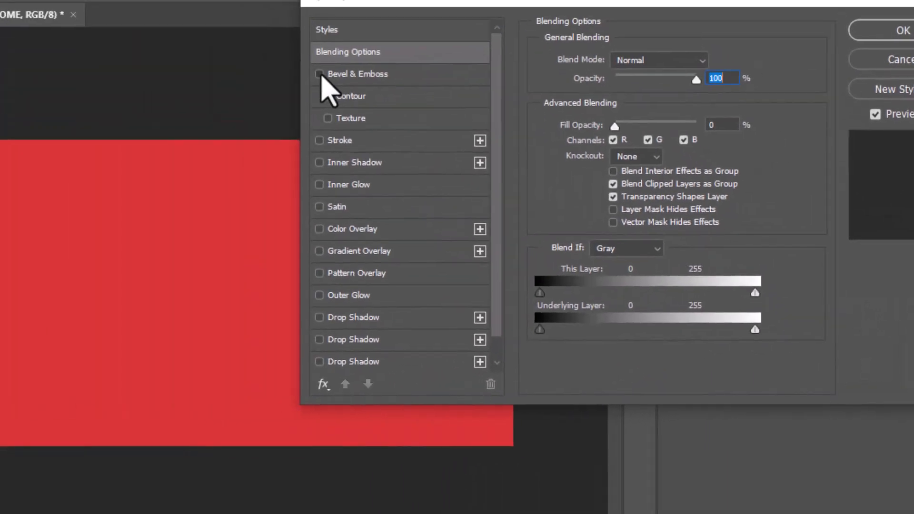
click(318, 74)
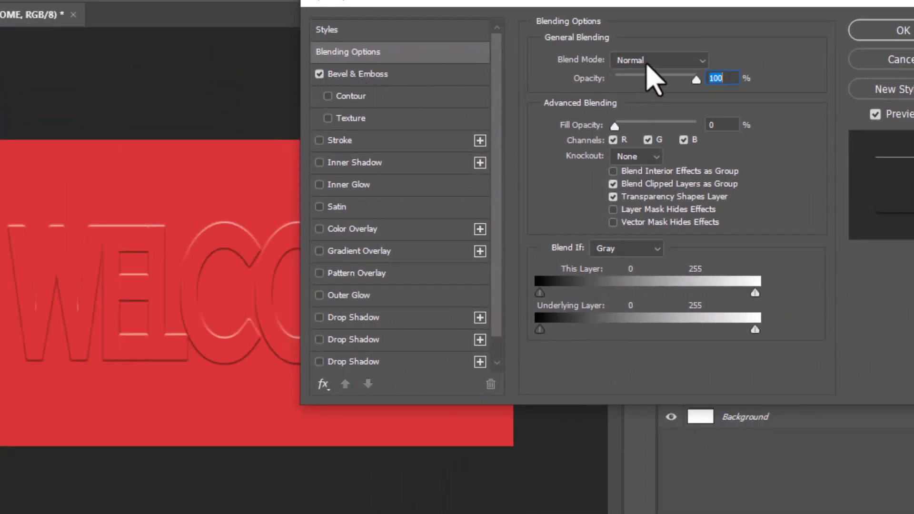
click(376, 75)
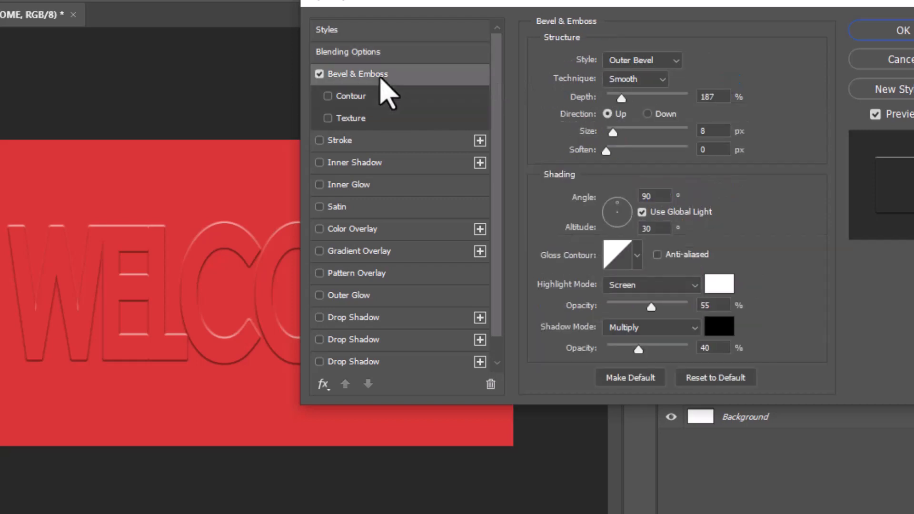
click(647, 62)
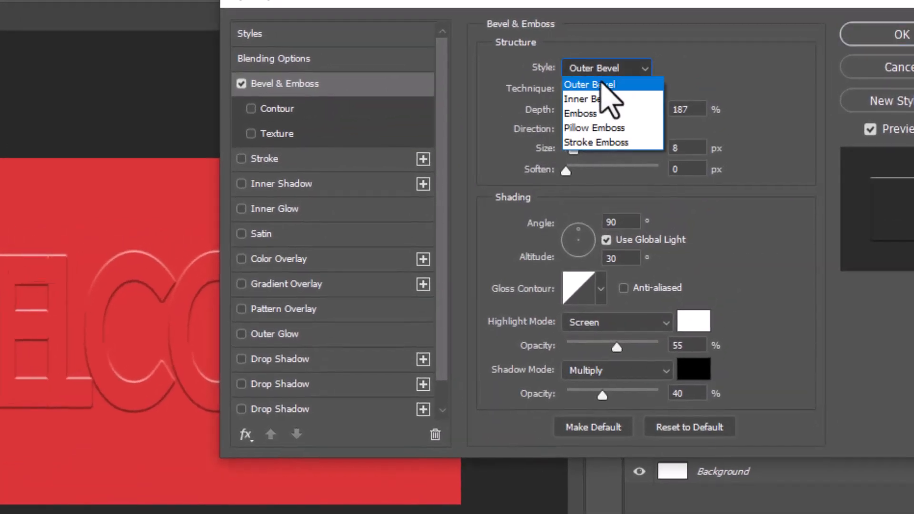
click(589, 86)
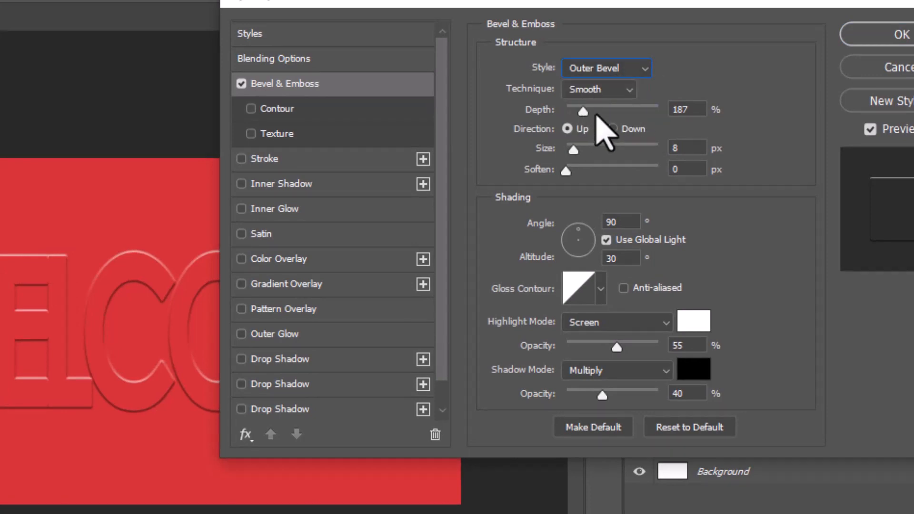
Set the bevel's depth to 428% and its size to 11 px.
drag(596, 116, 602, 114)
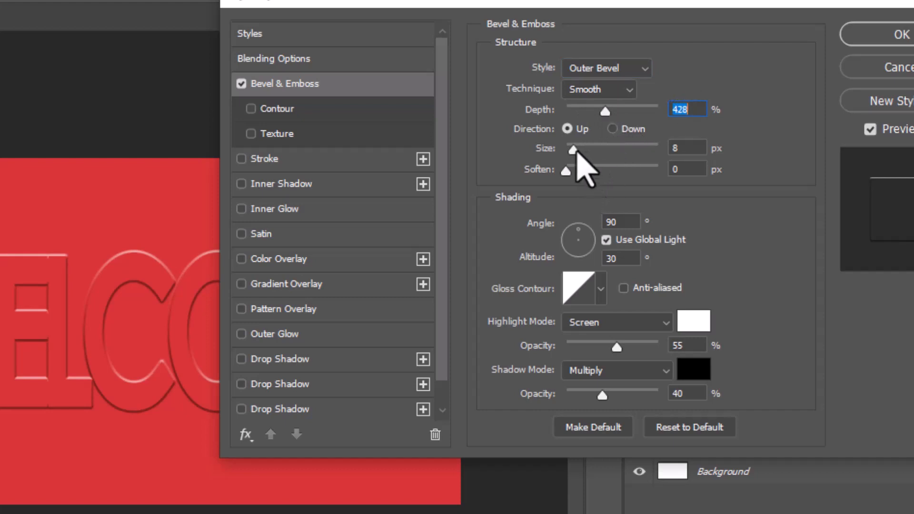
click(690, 147)
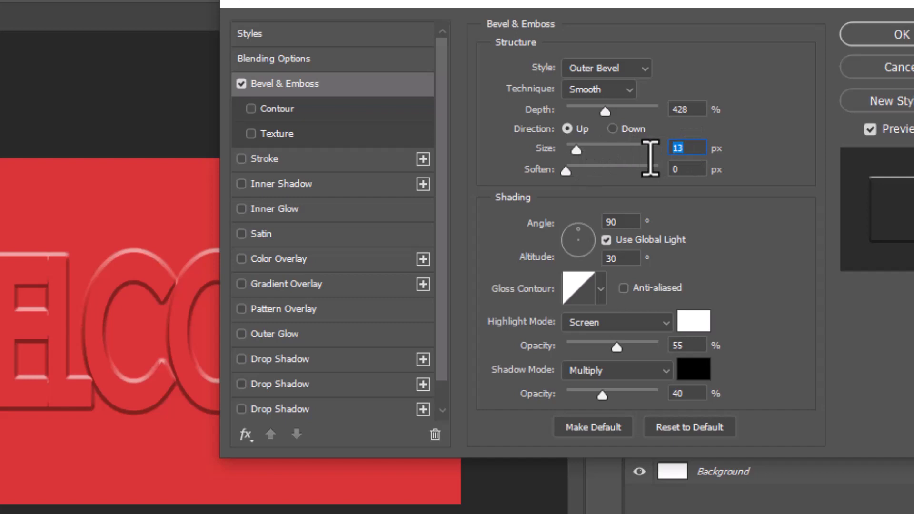
key(Down)
key(Down)
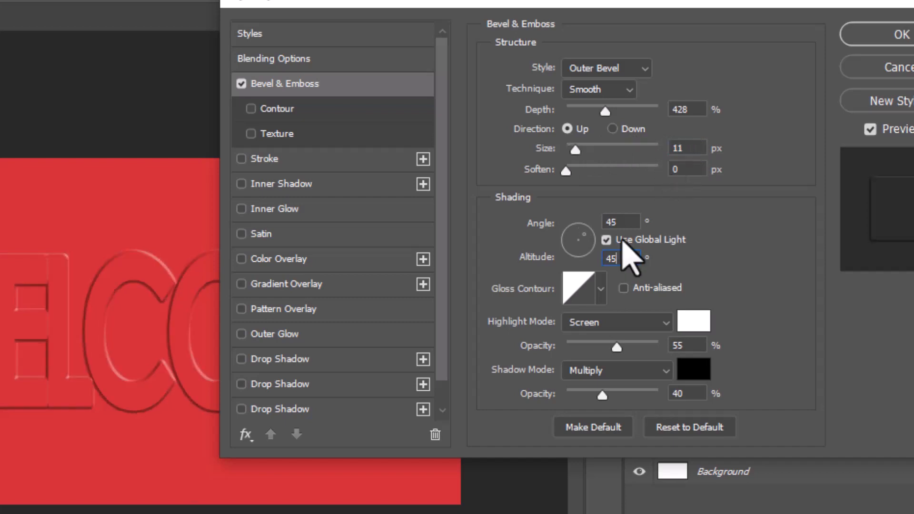
Turn off Use Global Light for the bevel and set its angle to 90° and altitude to 30°.
key(BackSpace)
key(BackSpace)
click(606, 241)
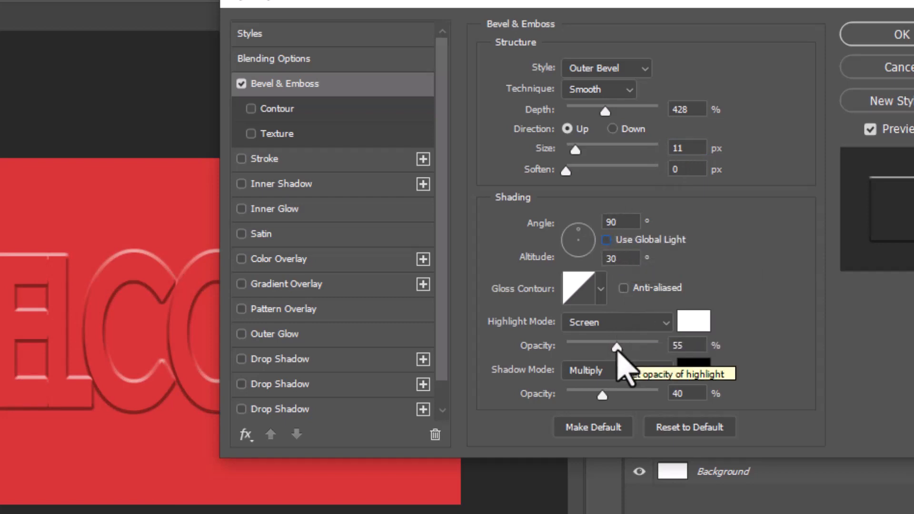
Set the bevel's highlight opacity to 83% and its shadow opacity to 20%.
drag(614, 344, 625, 347)
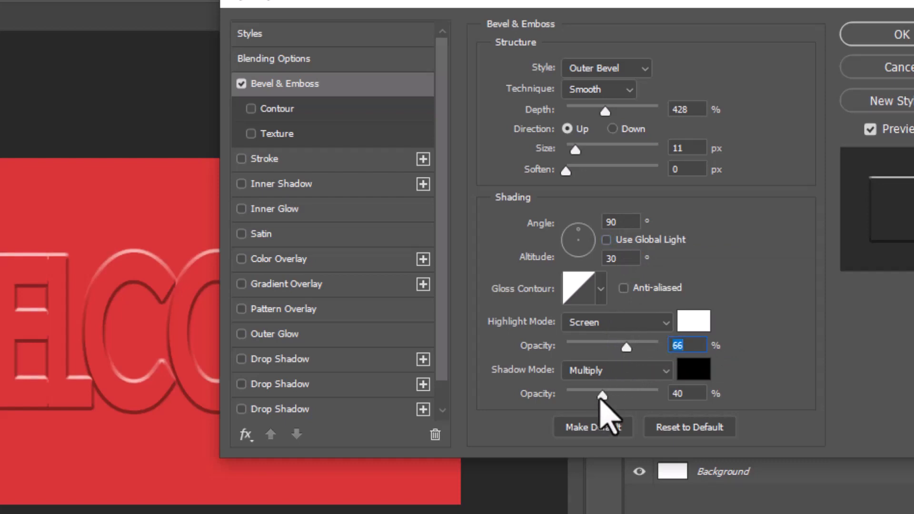
drag(591, 400, 583, 401)
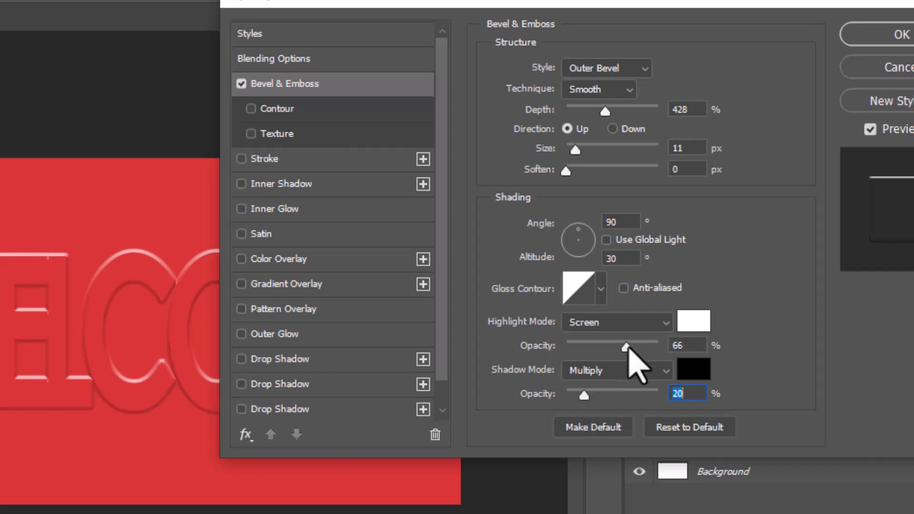
drag(634, 346, 641, 349)
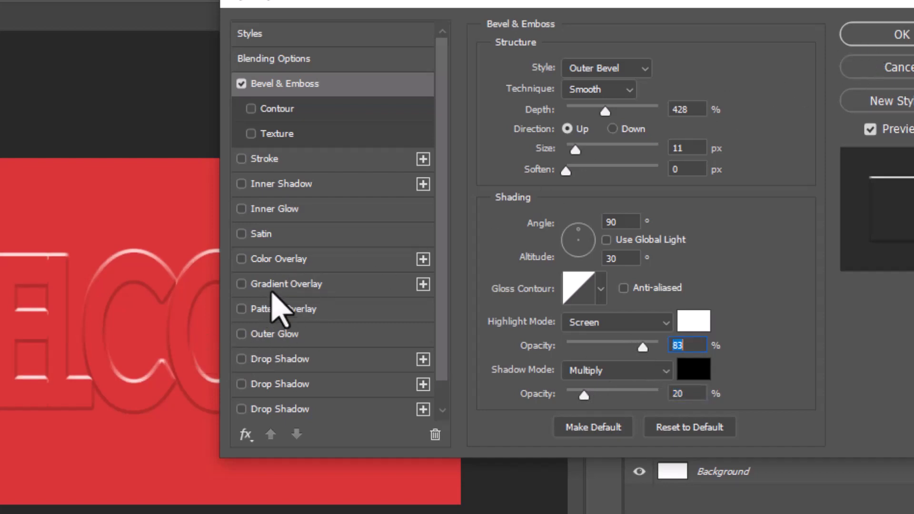
Enable the first Drop Shadow on the WELCOME layer and set its distance to 6 px and size to 10 px.
scroll(279, 356, down, 1)
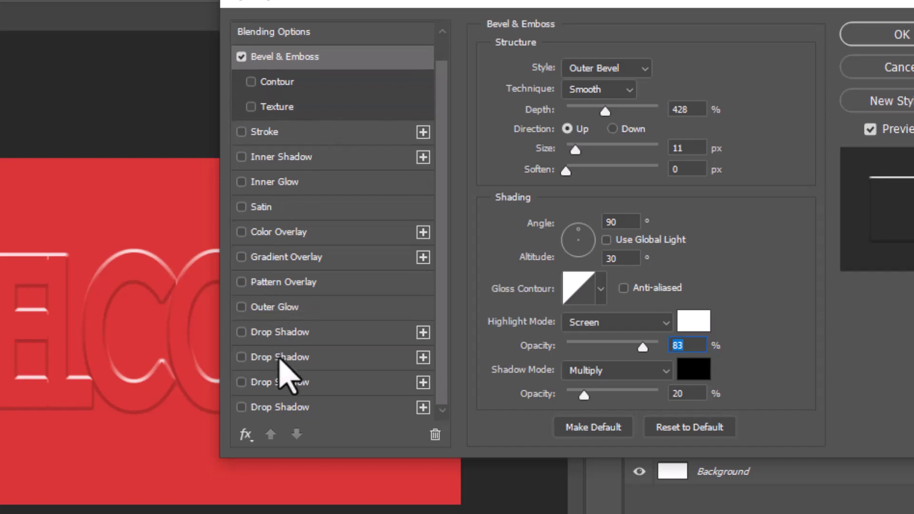
click(241, 332)
click(278, 332)
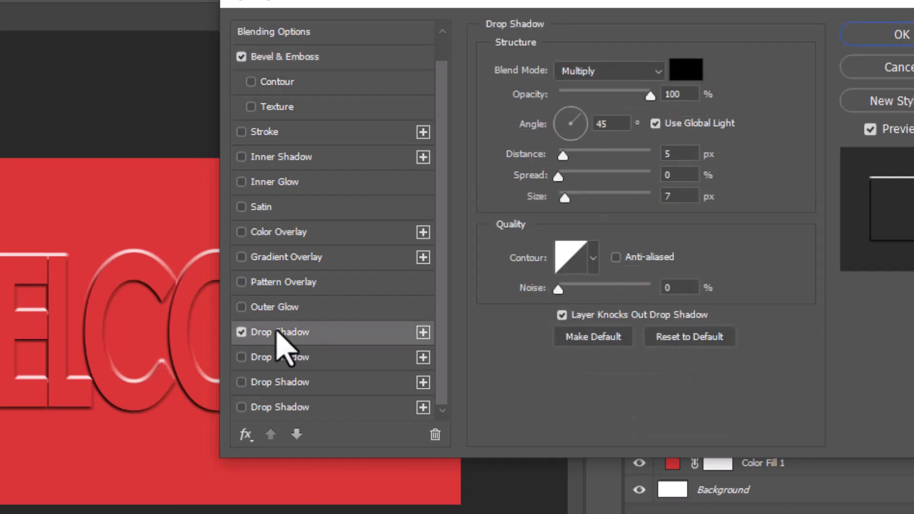
scroll(90, 333, up, 5)
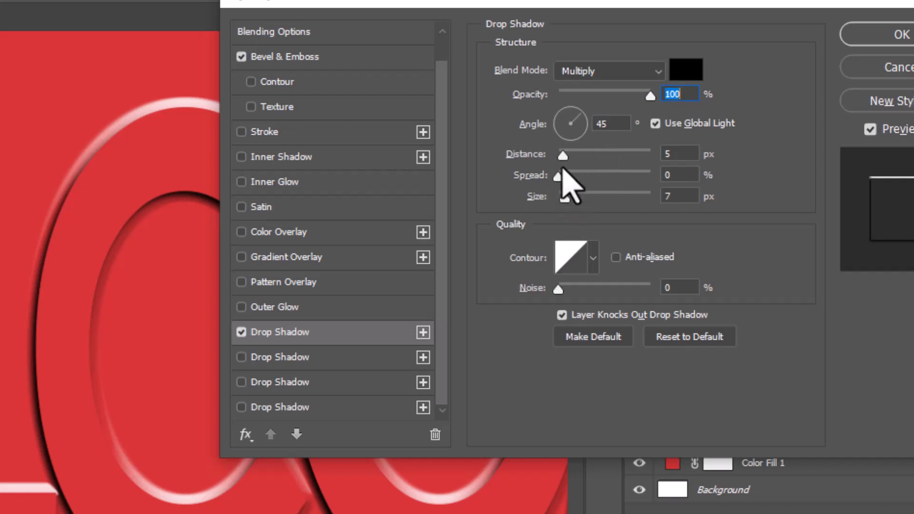
drag(562, 156, 563, 156)
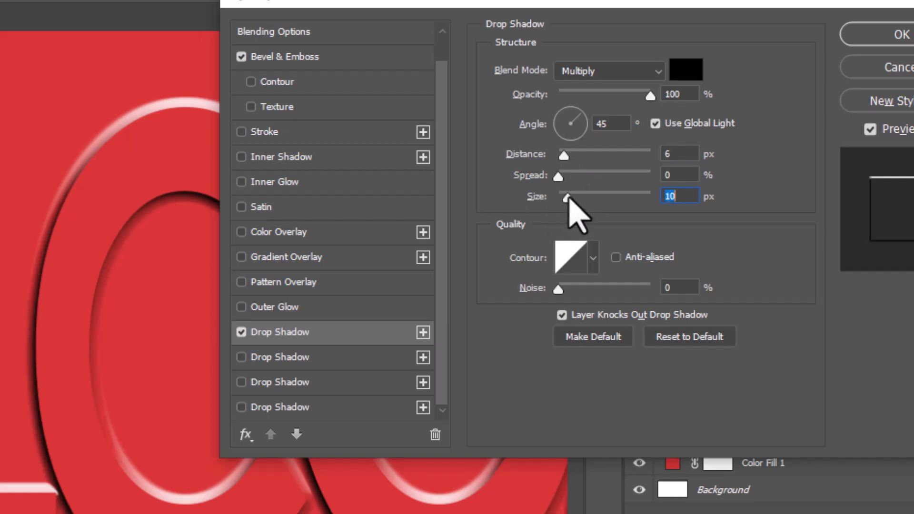
Enable the second Drop Shadow in Multiply mode and set its distance to 21 px and size to 9 px.
click(276, 357)
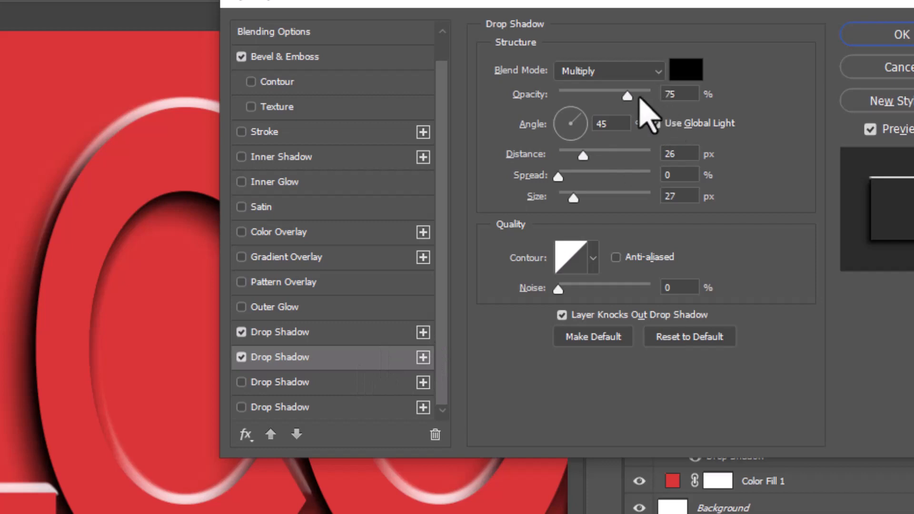
click(675, 94)
click(614, 71)
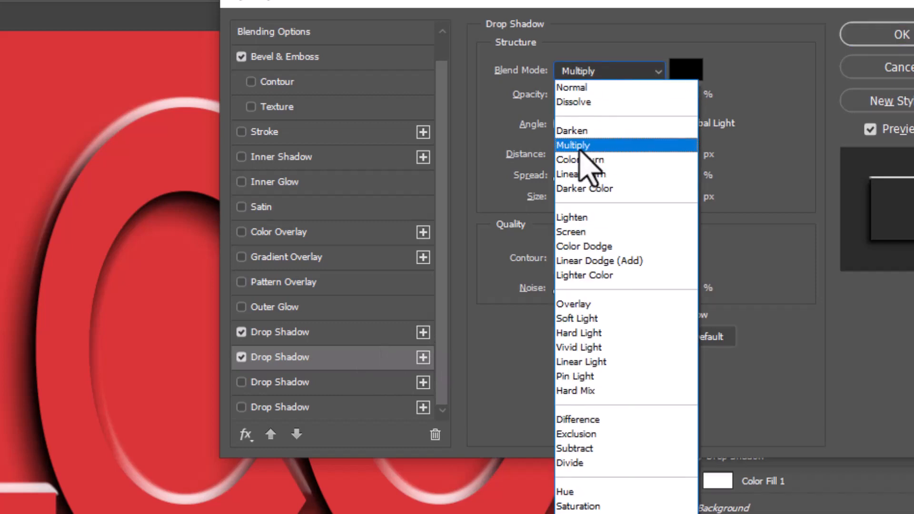
click(579, 148)
click(597, 125)
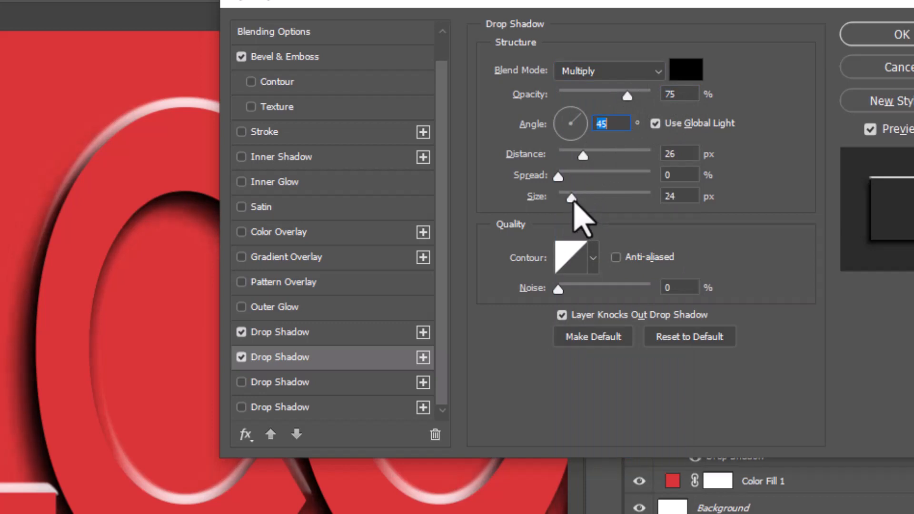
drag(571, 198, 566, 198)
drag(583, 156, 578, 156)
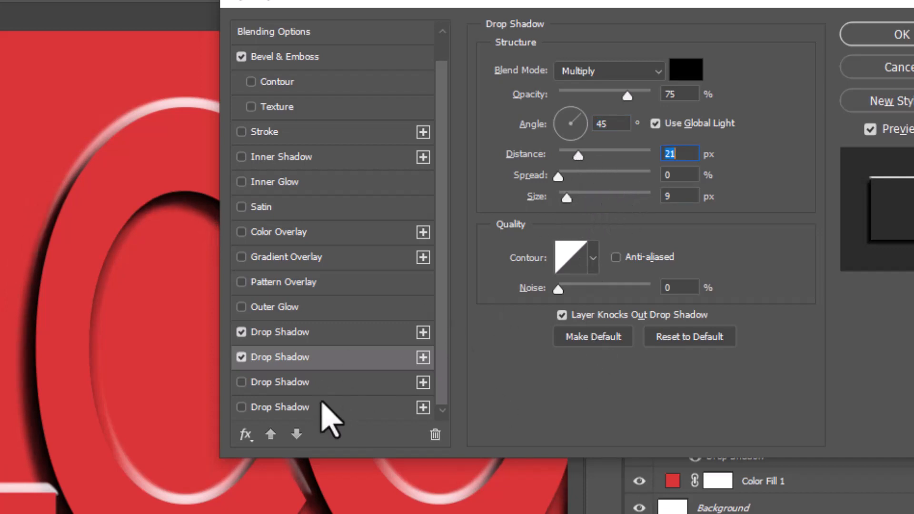
Enable the third Drop Shadow with 50% opacity and set its distance to 41 px.
click(269, 382)
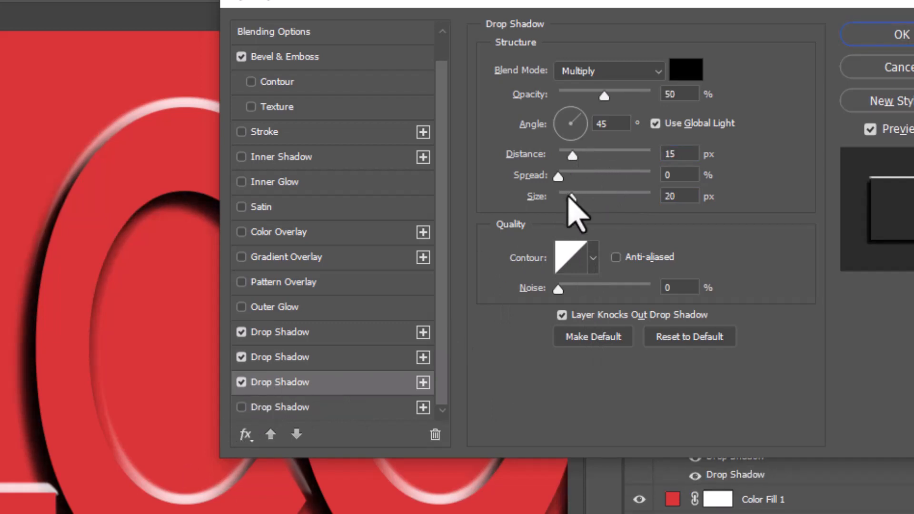
drag(579, 153, 599, 160)
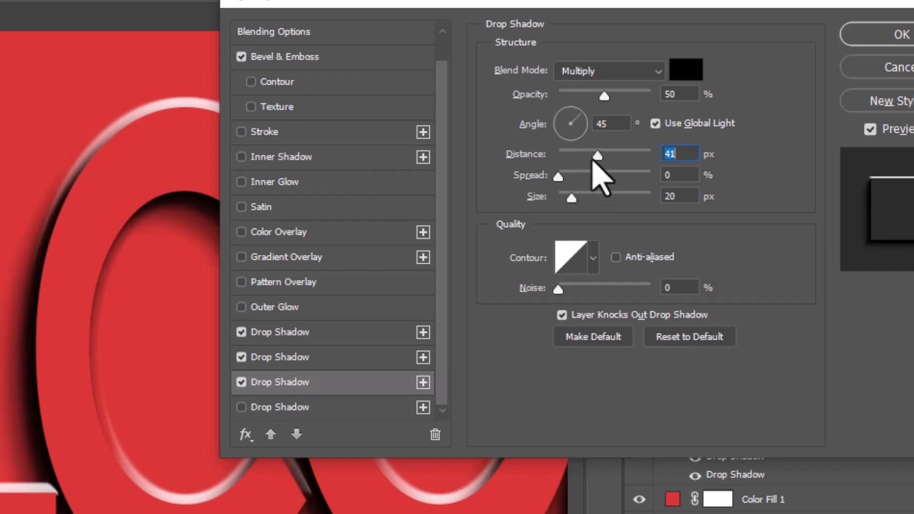
click(671, 93)
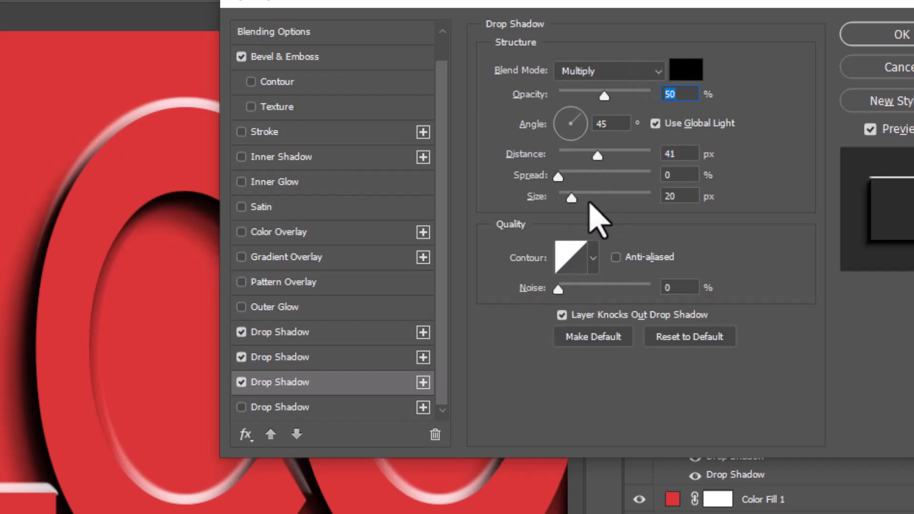
Enable the fourth Drop Shadow with 35% opacity, 55 px distance and 40 px size, and apply the layer styles.
click(254, 408)
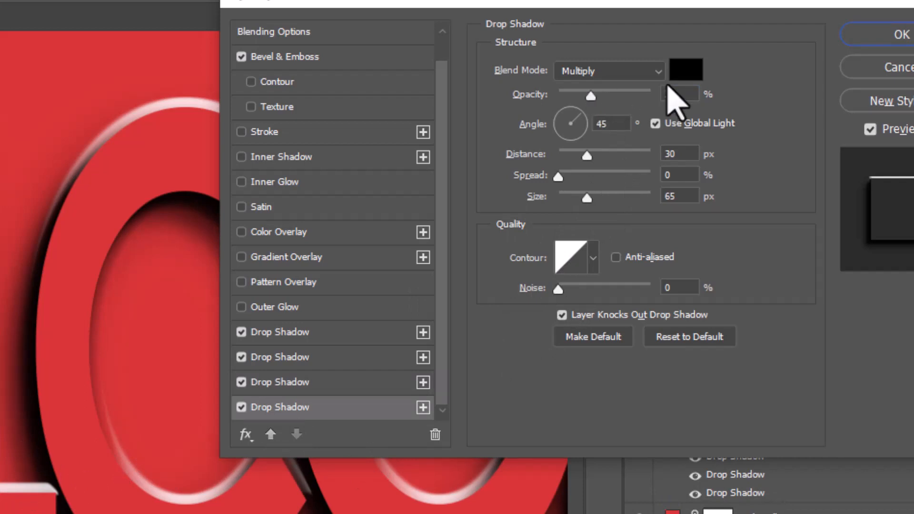
click(671, 93)
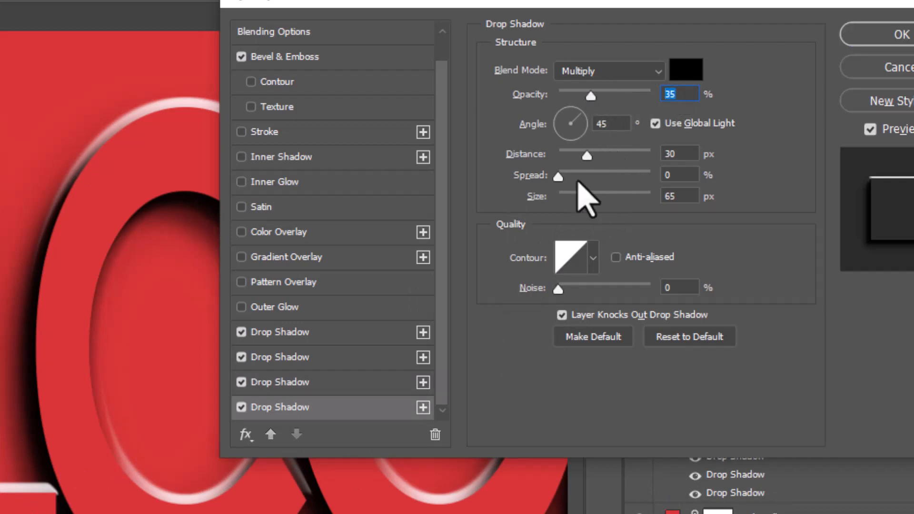
drag(585, 155, 608, 156)
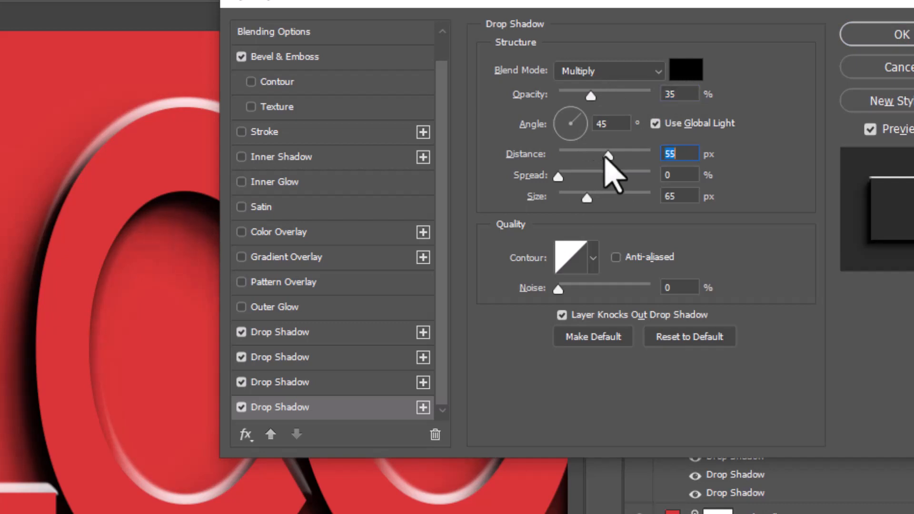
drag(586, 198, 579, 197)
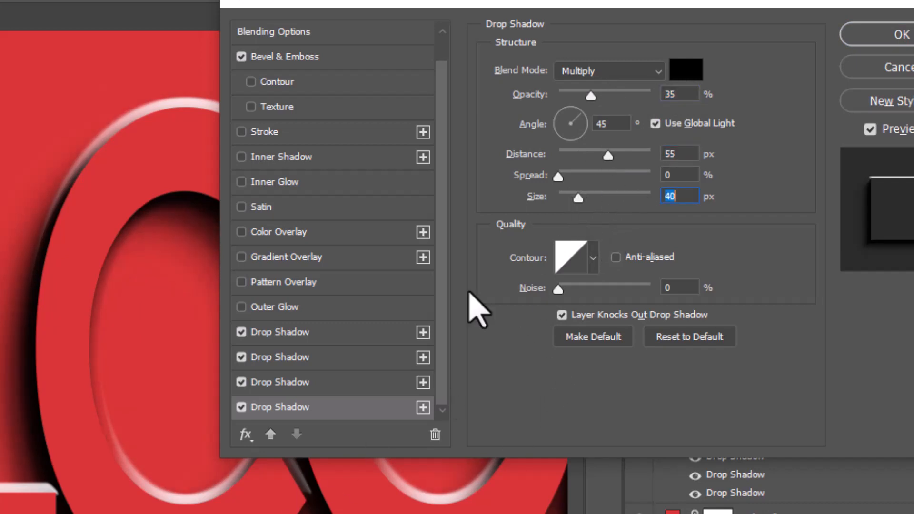
click(901, 37)
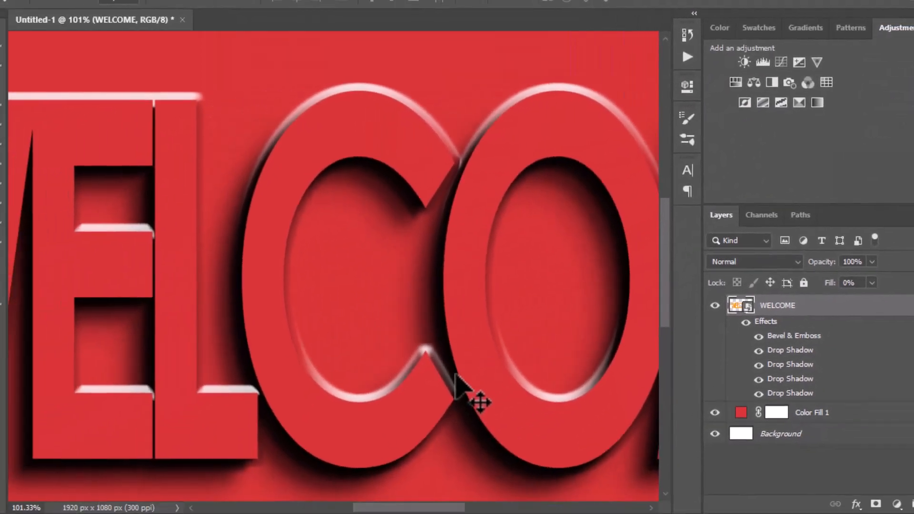
Collapse the WELCOME layer's effects list, then duplicate the layer and set the copy's blend mode to Hue.
key(ctrl+0)
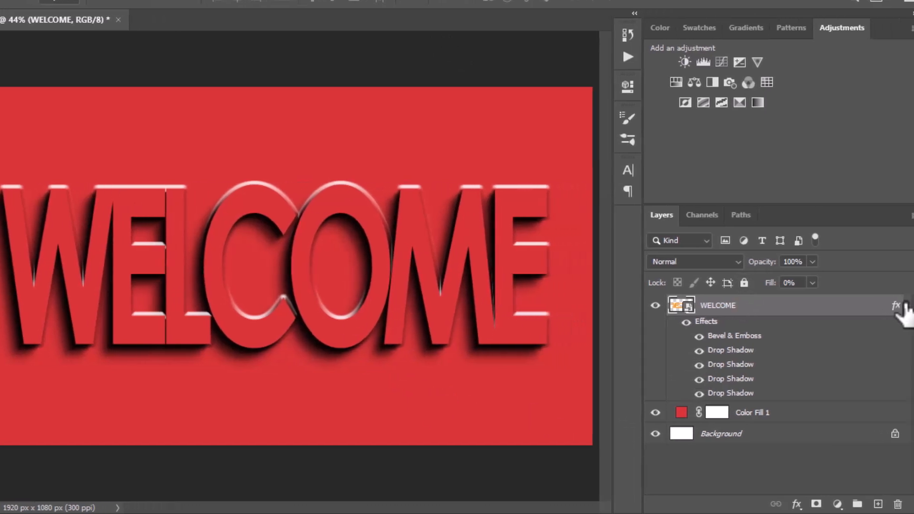
click(905, 306)
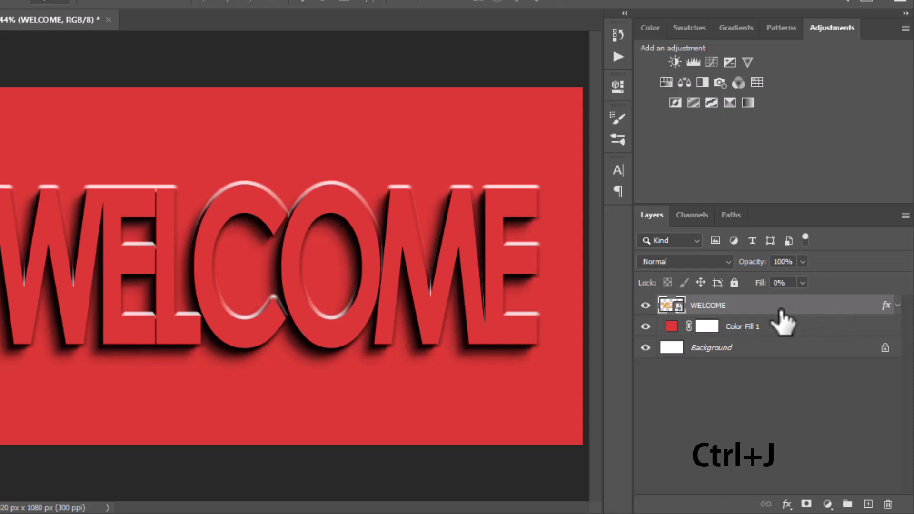
key(ctrl+j)
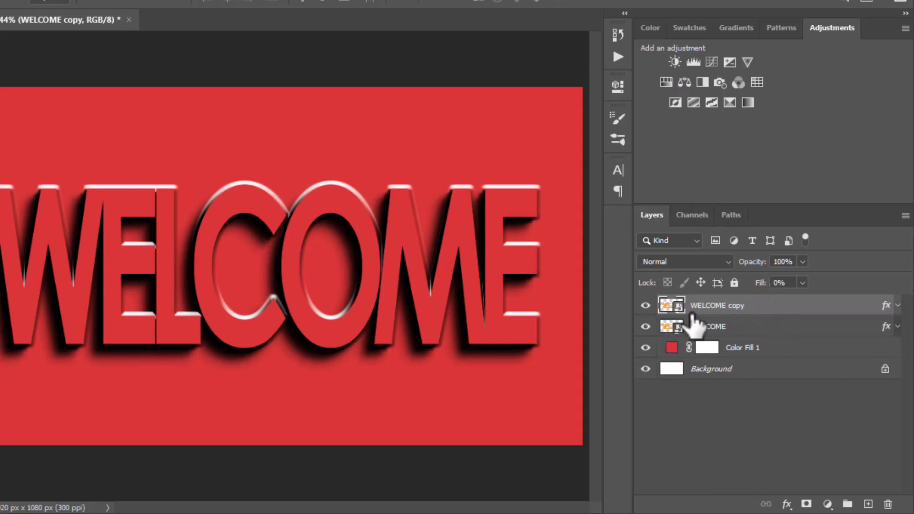
click(724, 263)
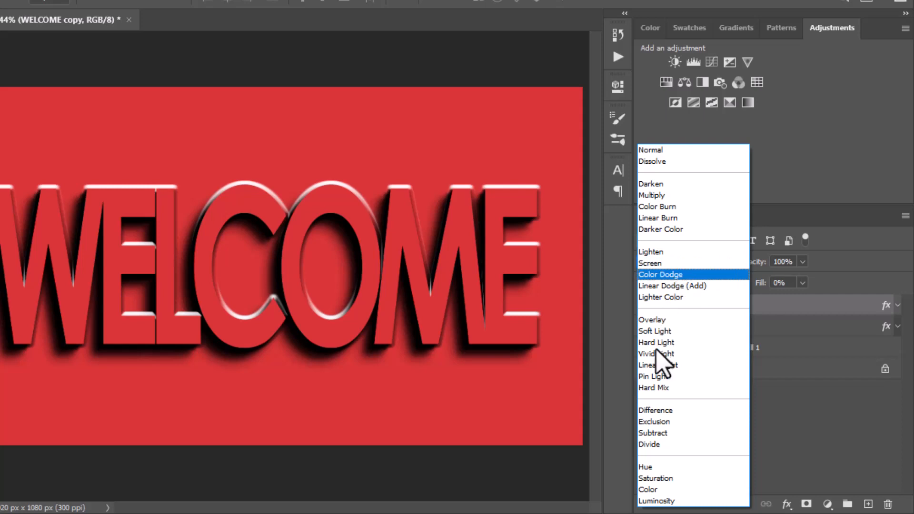
click(644, 468)
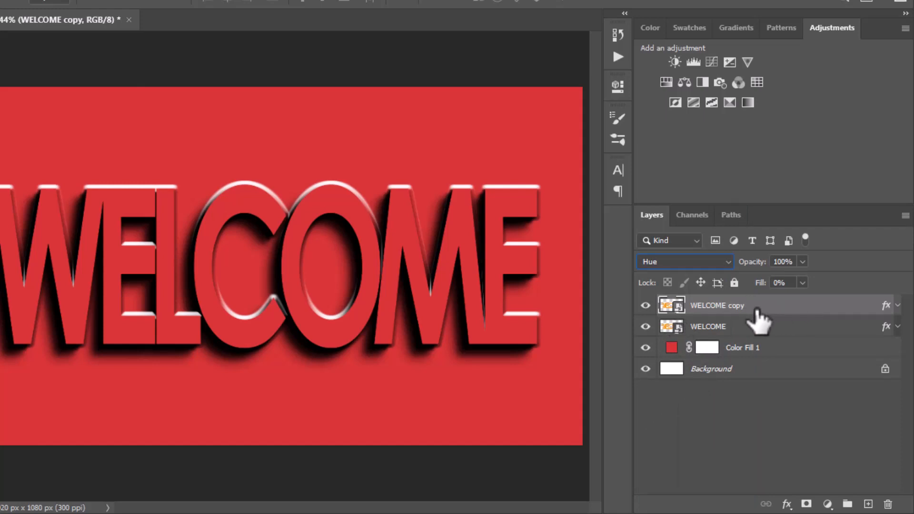
Duplicate the Hue-blended WELCOME copy two more times and inspect the lettering up close.
key(ctrl+j)
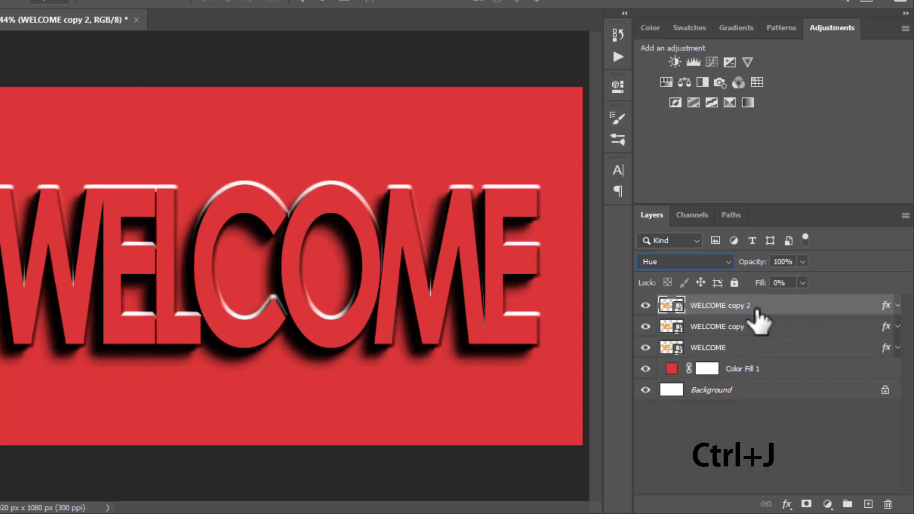
key(ctrl+j)
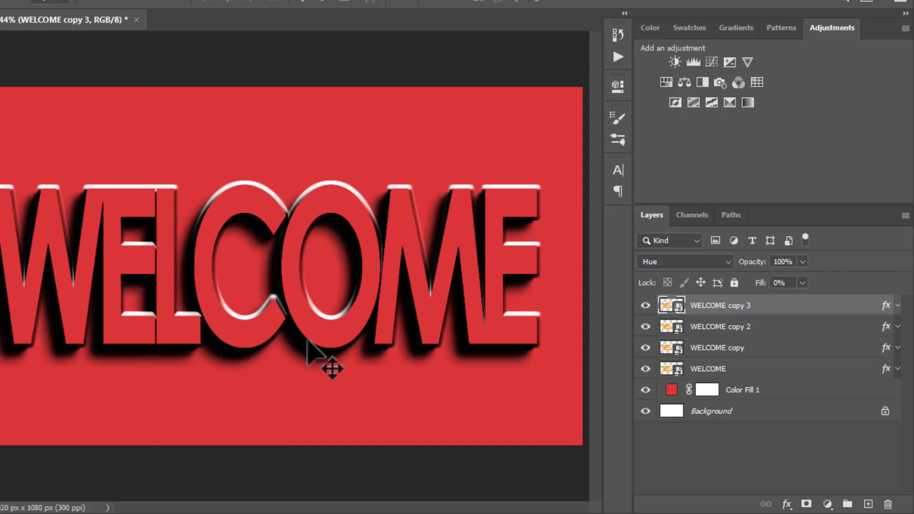
scroll(307, 340, up, 2)
scroll(306, 340, up, 2)
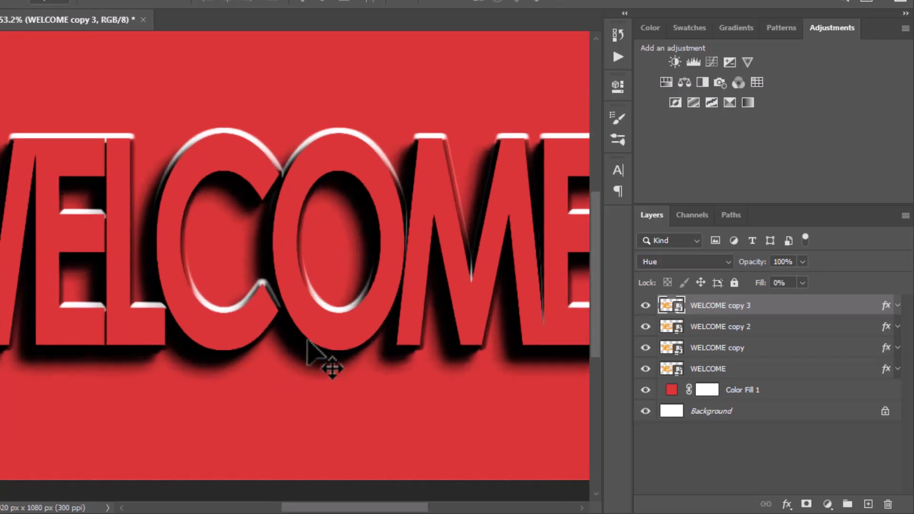
scroll(297, 348, down, 4)
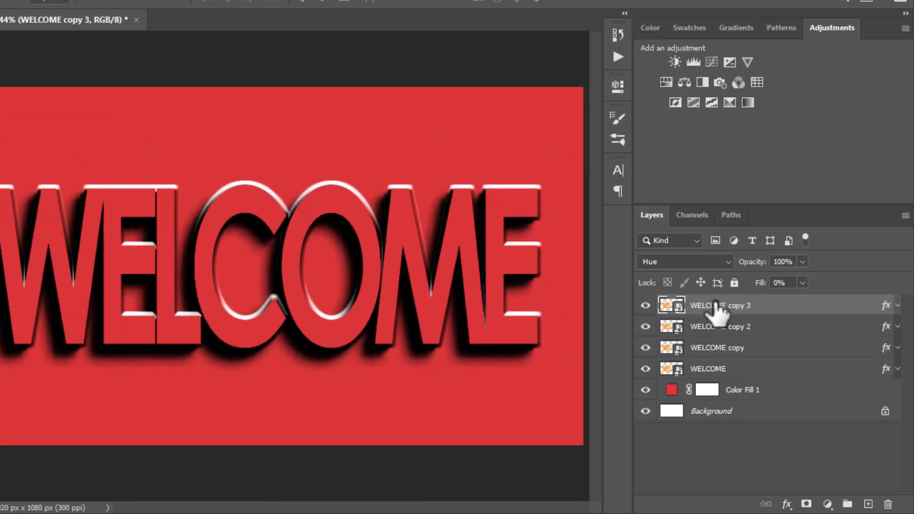
Group the WELCOME layer with its three copies and add a new empty layer above the group.
shift+click(721, 374)
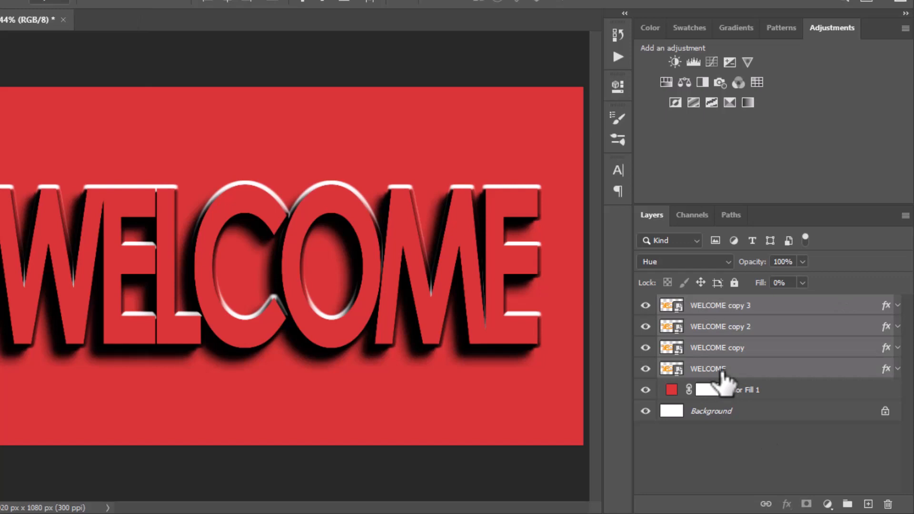
key(ctrl+g)
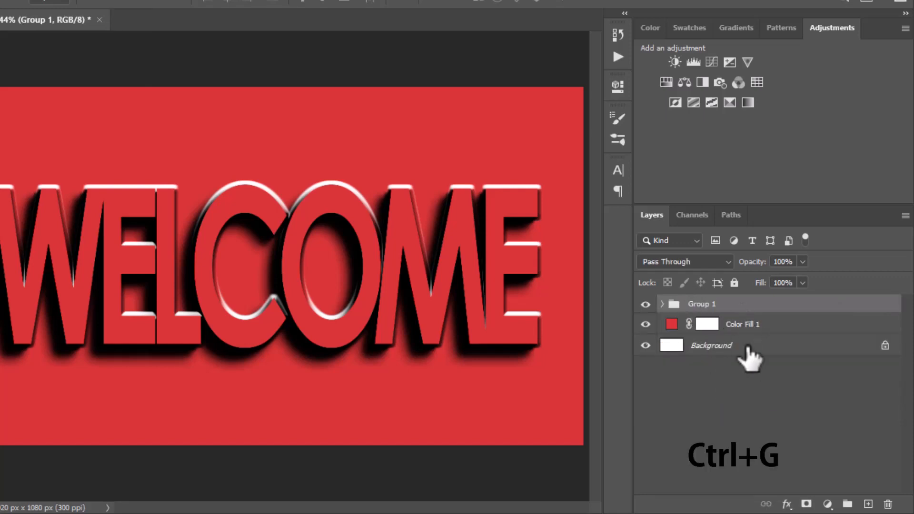
click(869, 504)
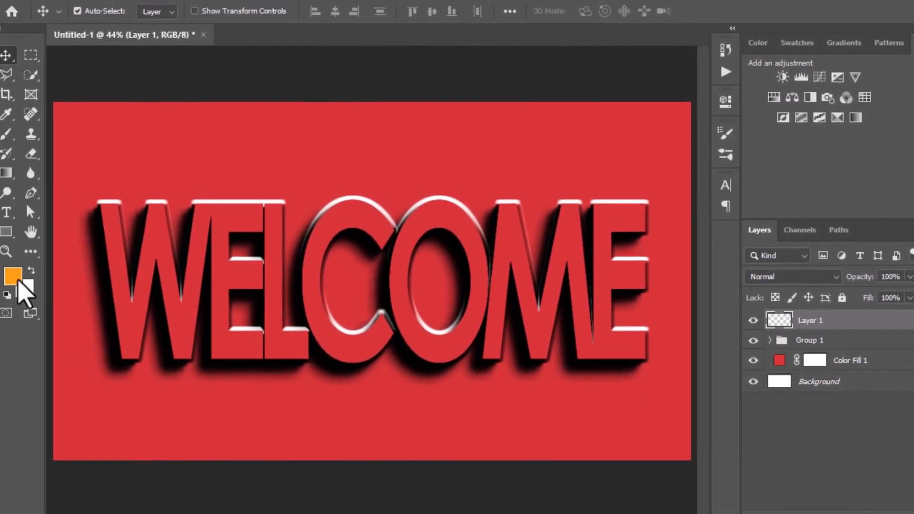
Set the foreground color to orange #ffa31f.
click(26, 280)
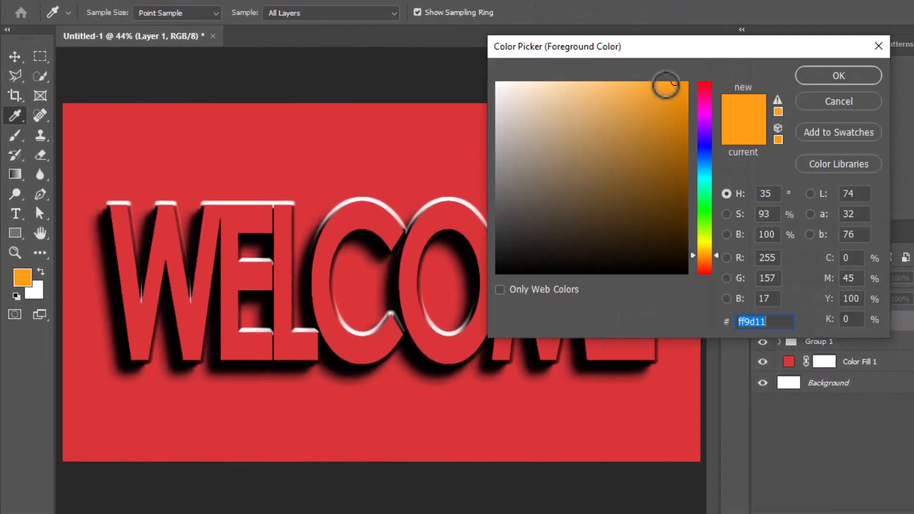
click(666, 84)
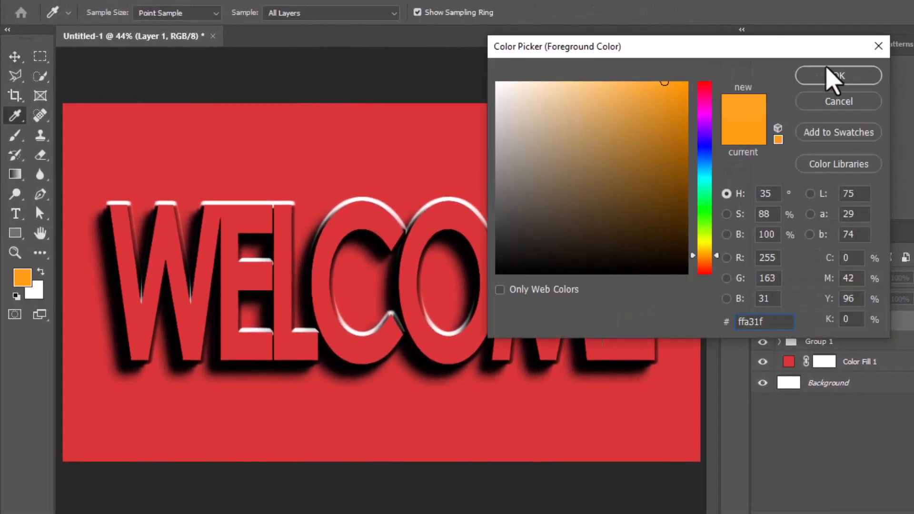
click(843, 78)
Choose the Brush tool, enlarge the soft round brush to about 1691 px with 0% hardness, and open the brush settings.
key(v)
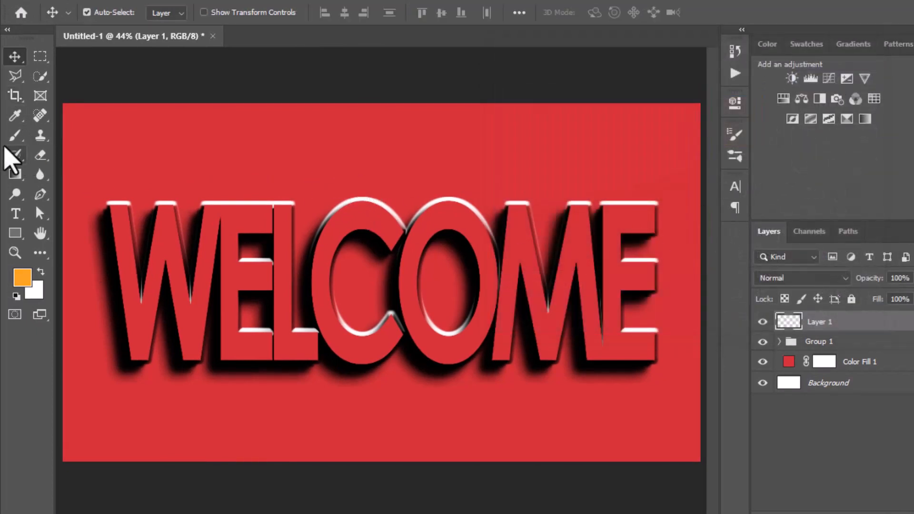
click(15, 137)
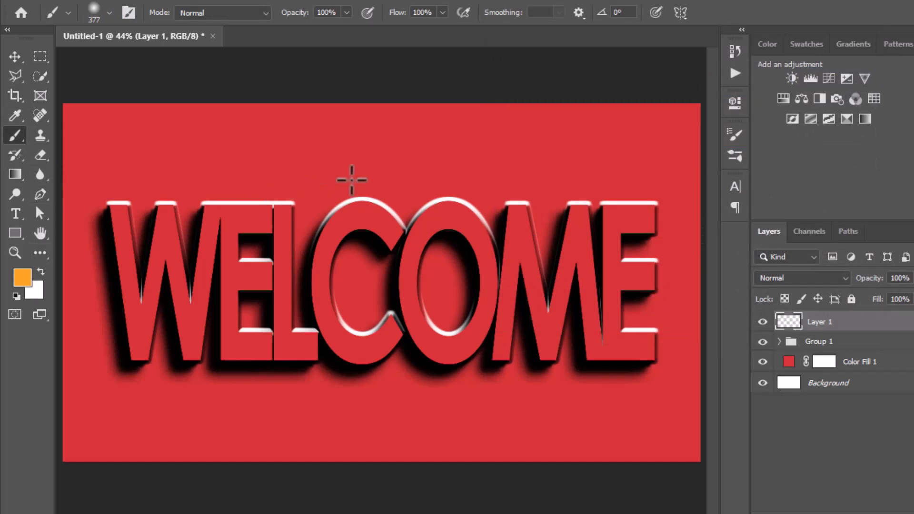
scroll(361, 187, down, 4)
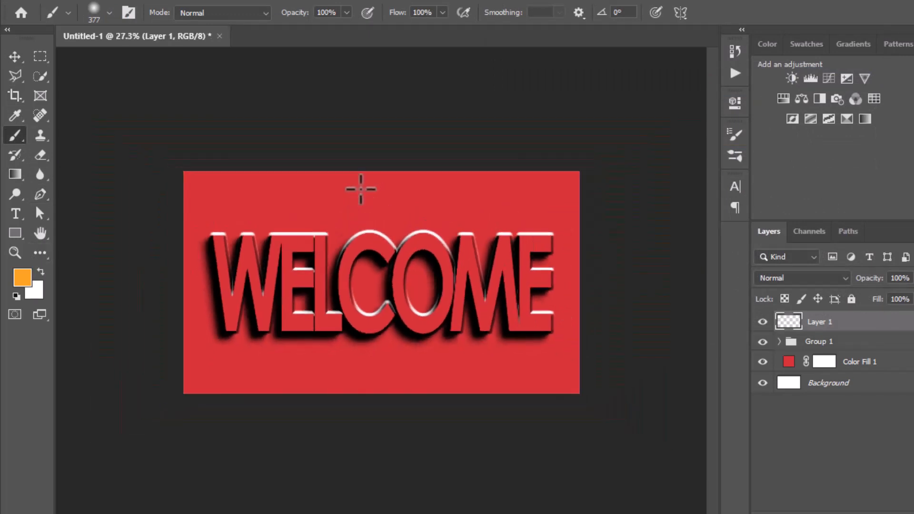
drag(323, 219, 448, 221)
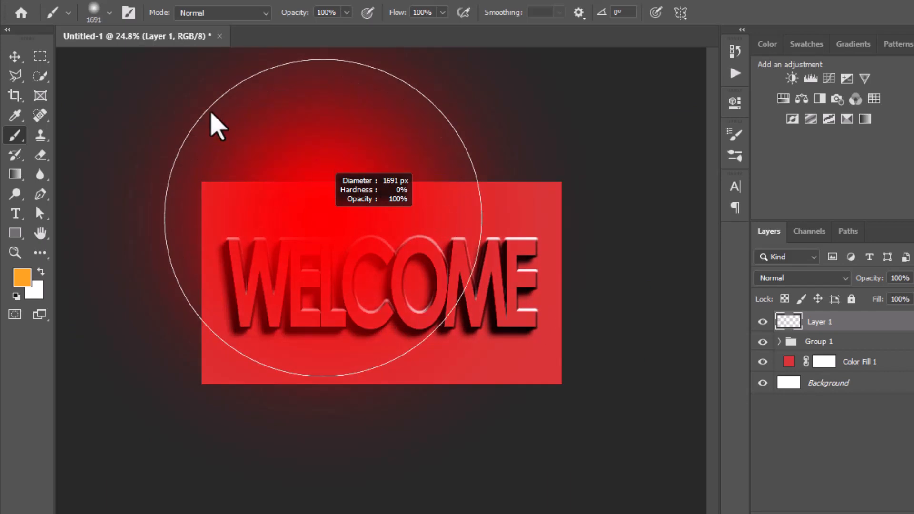
click(109, 13)
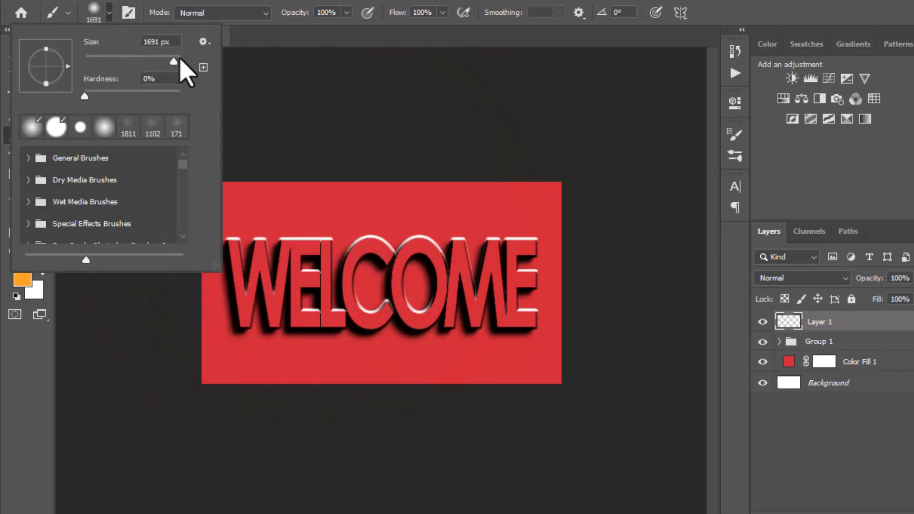
Set the soft brush size to 1811 px and paint a single orange dab on Layer 1 over the upper middle of the lettering.
drag(183, 59, 174, 62)
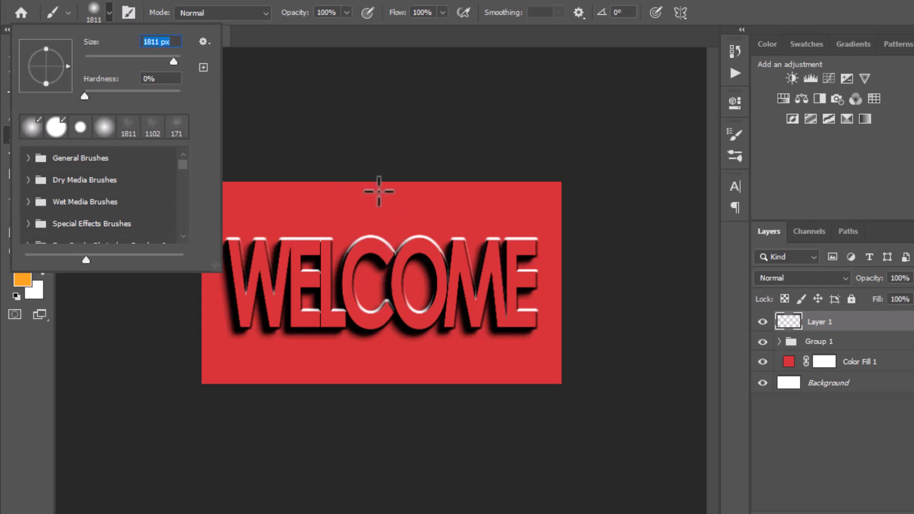
click(378, 191)
click(378, 191)
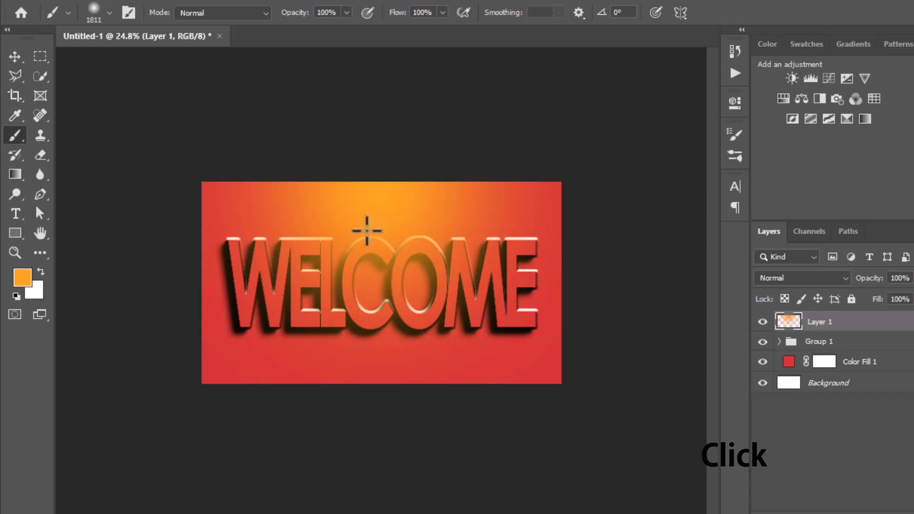
key(ctrl+z)
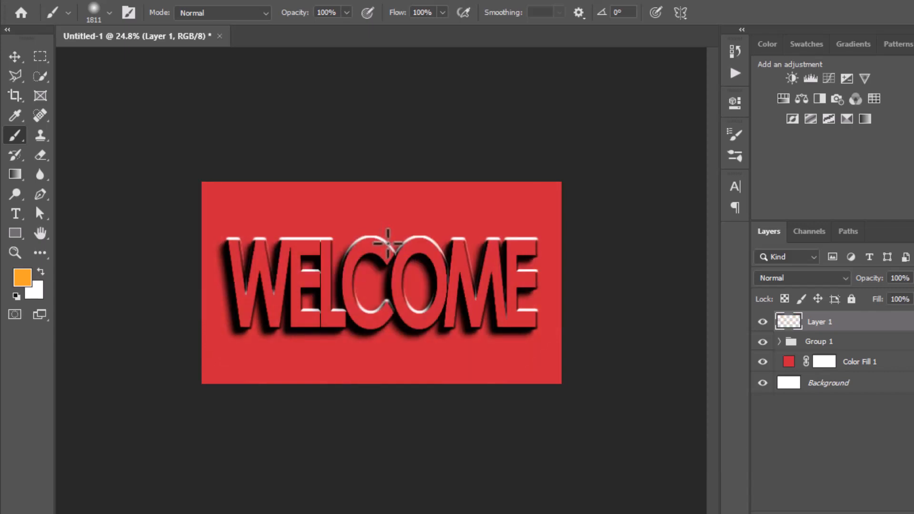
click(388, 243)
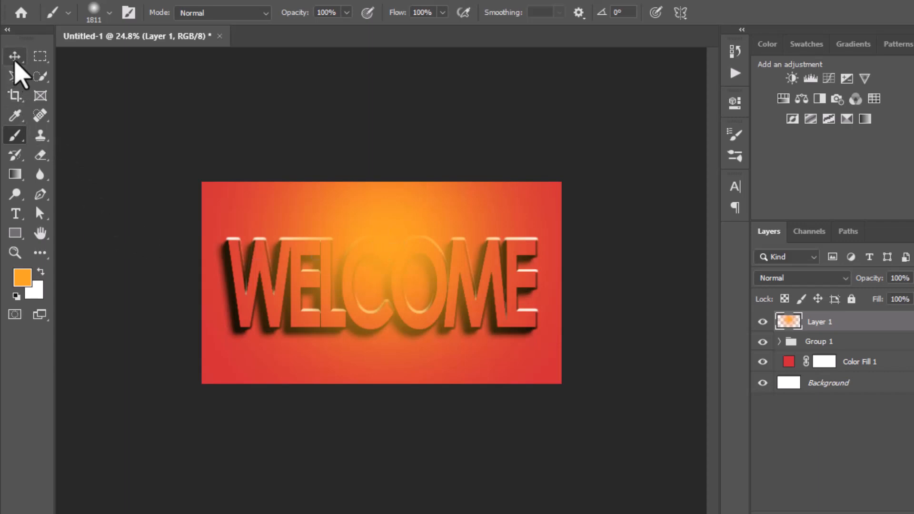
click(14, 57)
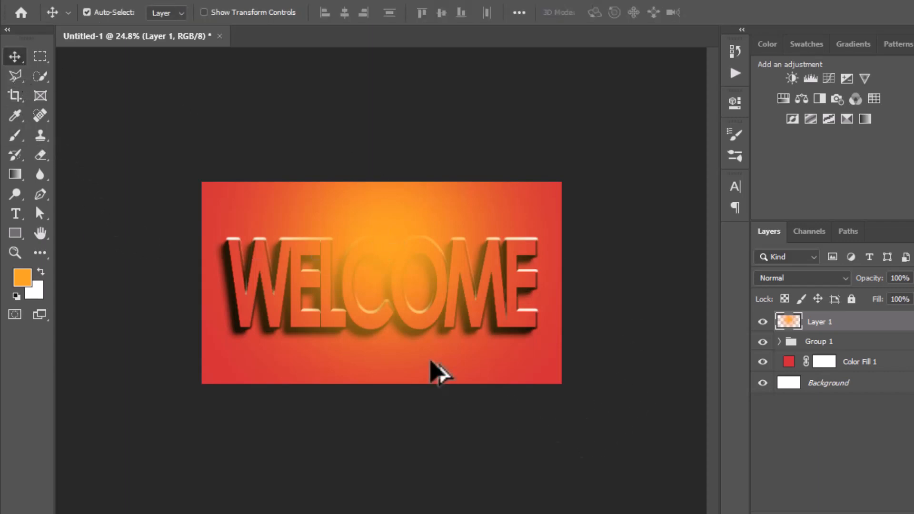
Set the blend mode of the orange light layer to Screen and nudge its glow slightly upward.
scroll(429, 362, up, 4)
scroll(430, 361, up, 1)
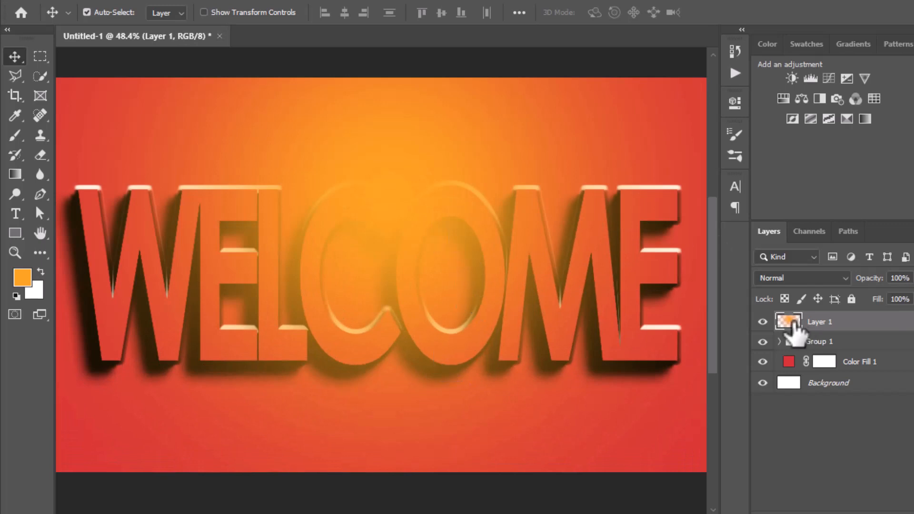
click(809, 278)
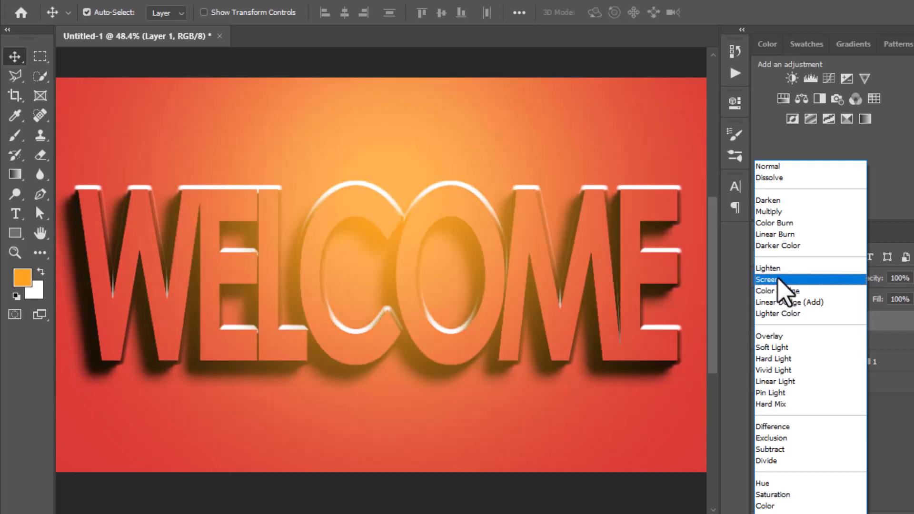
click(777, 279)
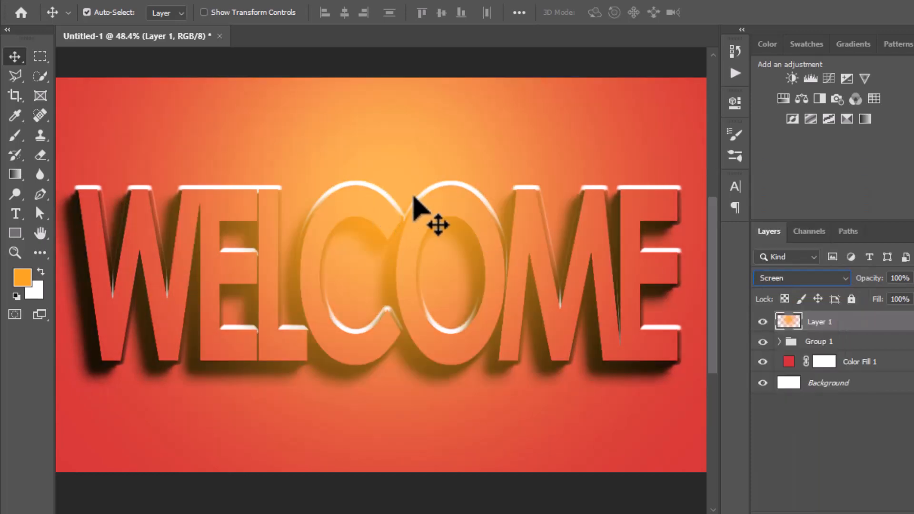
drag(413, 196, 410, 187)
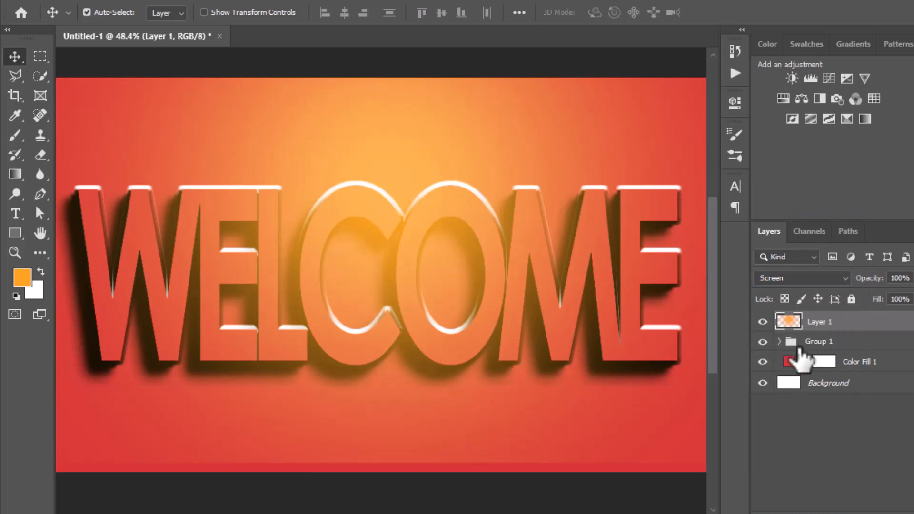
Mask Layer 1 with a selection loaded from the WELCOME copy 3 lettering, and invert the mask so the glow only lights the background.
click(779, 341)
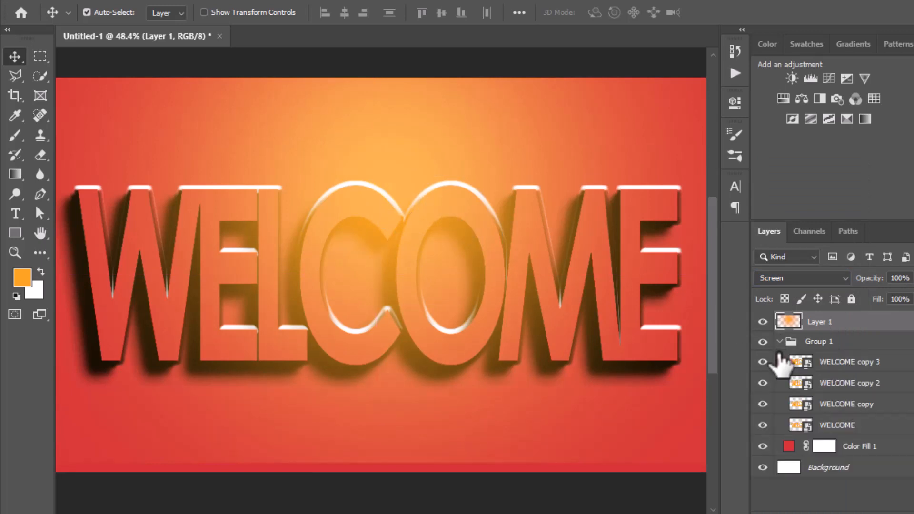
key(ctrl)
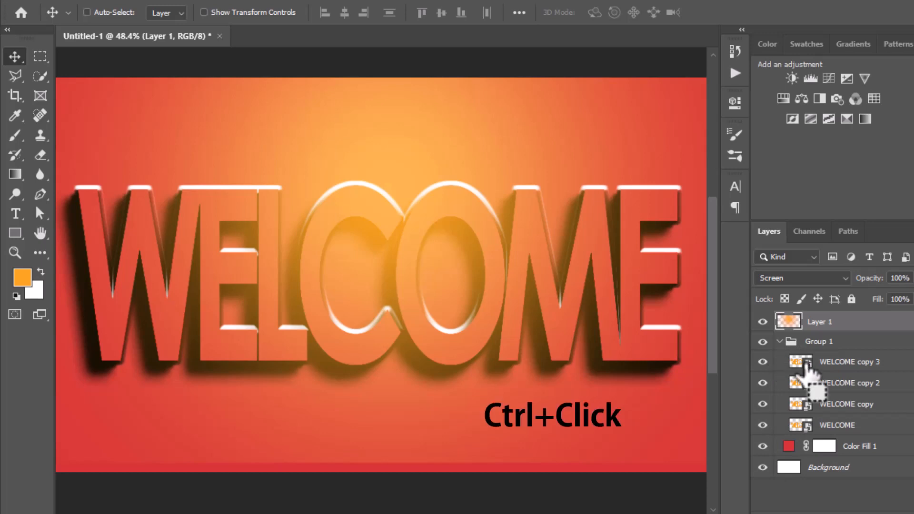
ctrl+click(804, 363)
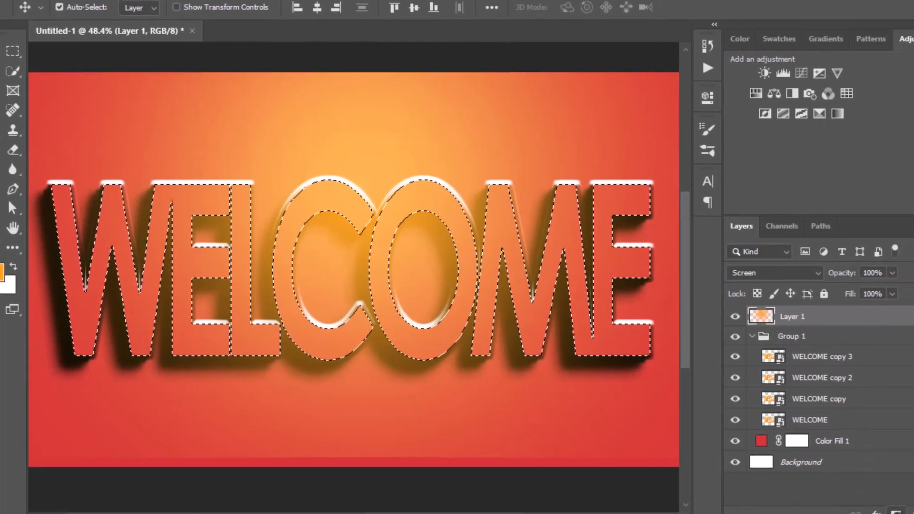
click(837, 504)
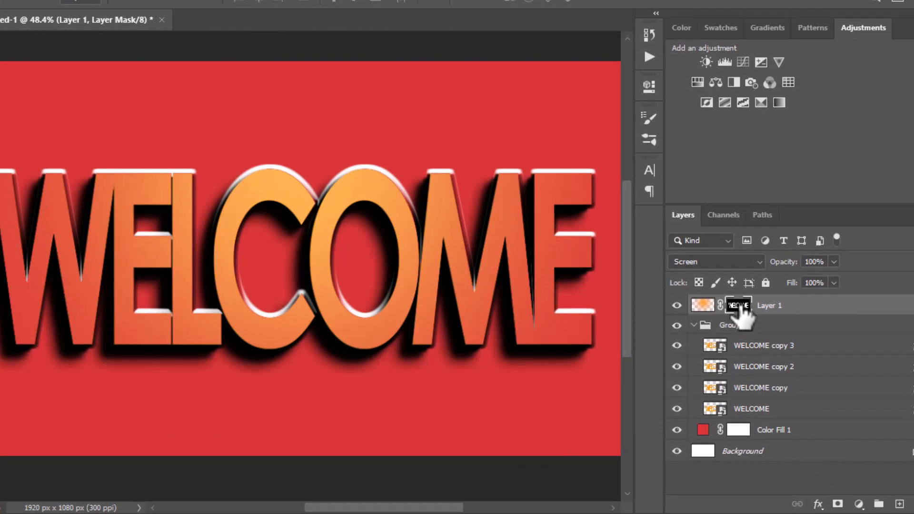
key(ctrl+i)
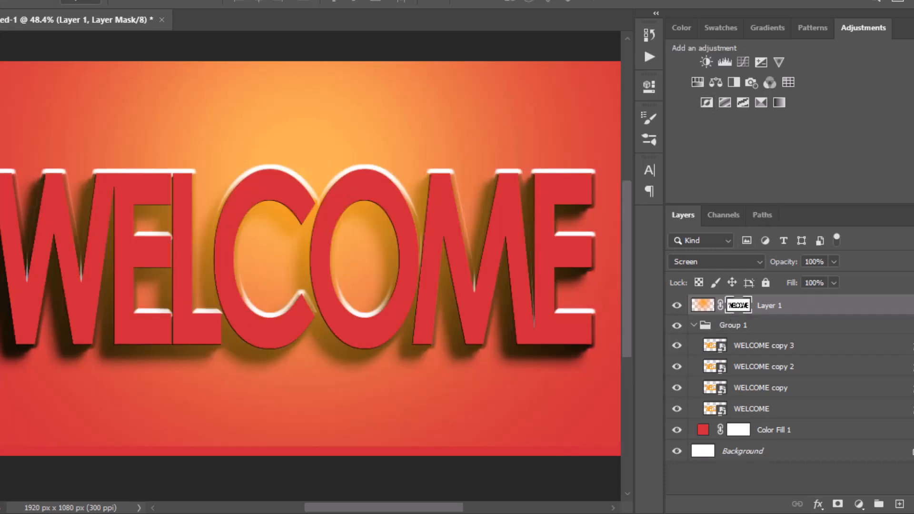
scroll(361, 323, down, 2)
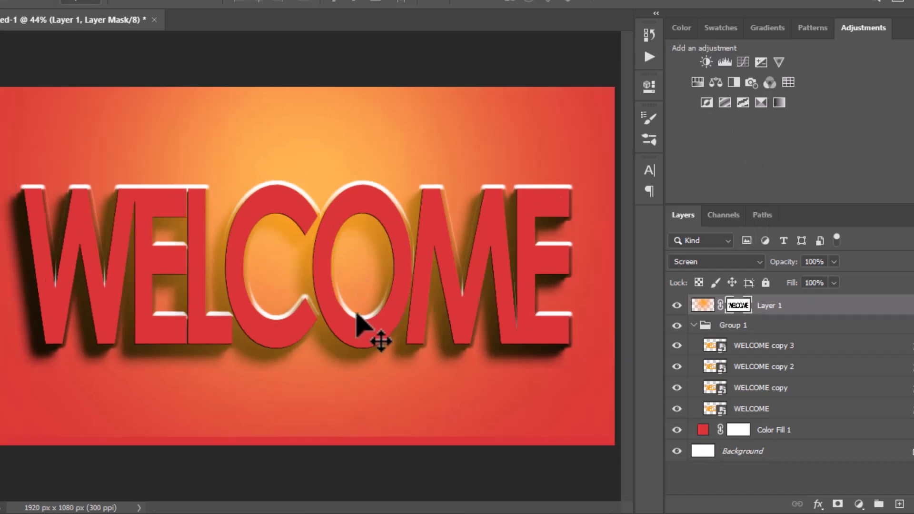
scroll(362, 324, up, 1)
Lower the opacity of the masked orange light layer to 89%.
click(697, 307)
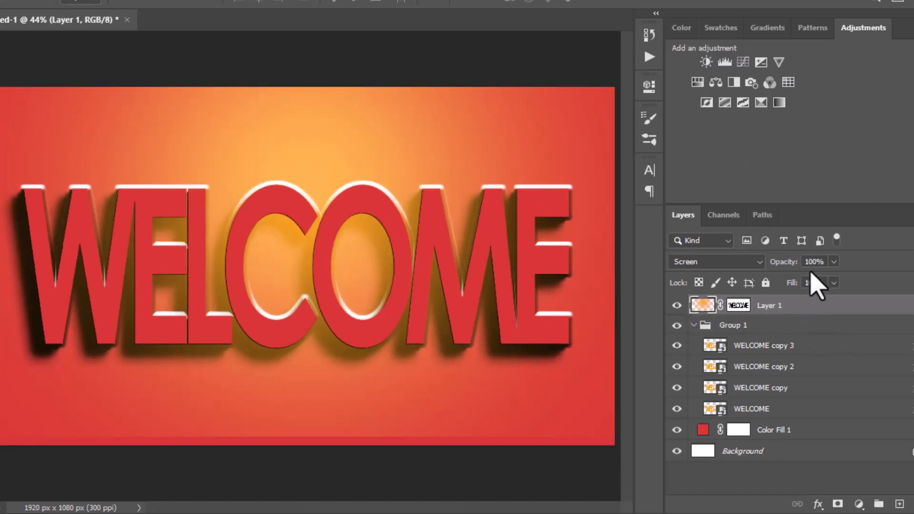
click(833, 261)
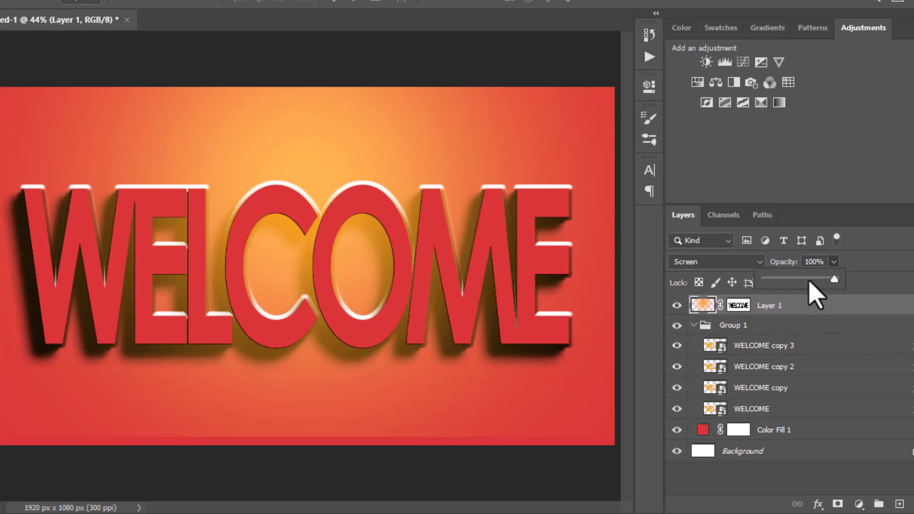
click(809, 280)
drag(811, 281, 820, 281)
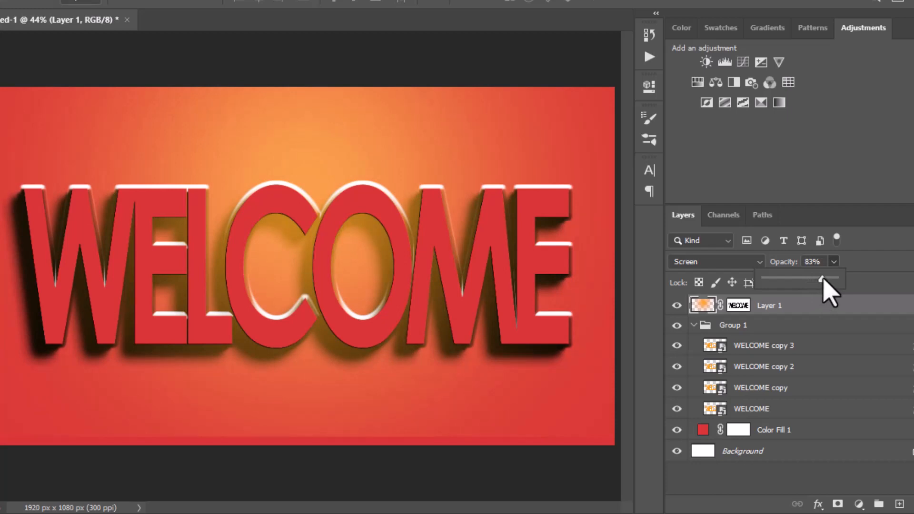
drag(819, 280, 825, 281)
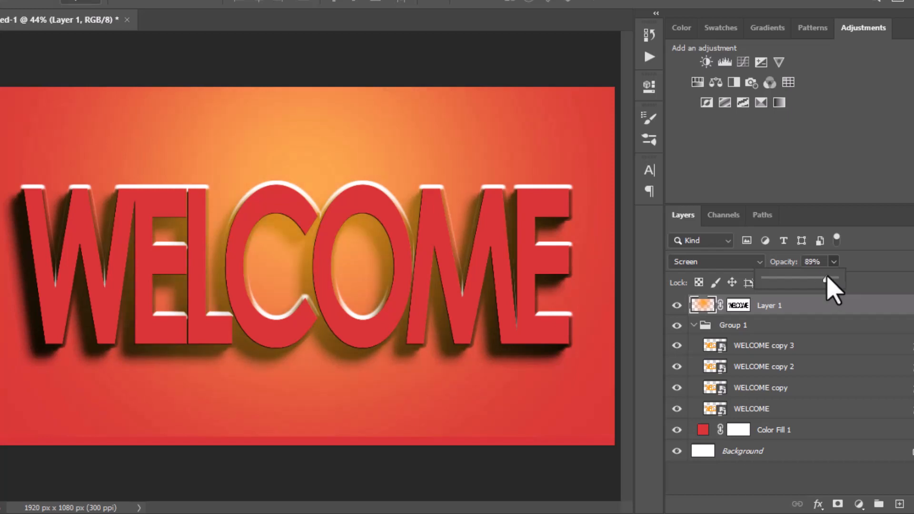
Duplicate the masked orange light layer and set the copy's opacity to 58%.
click(706, 303)
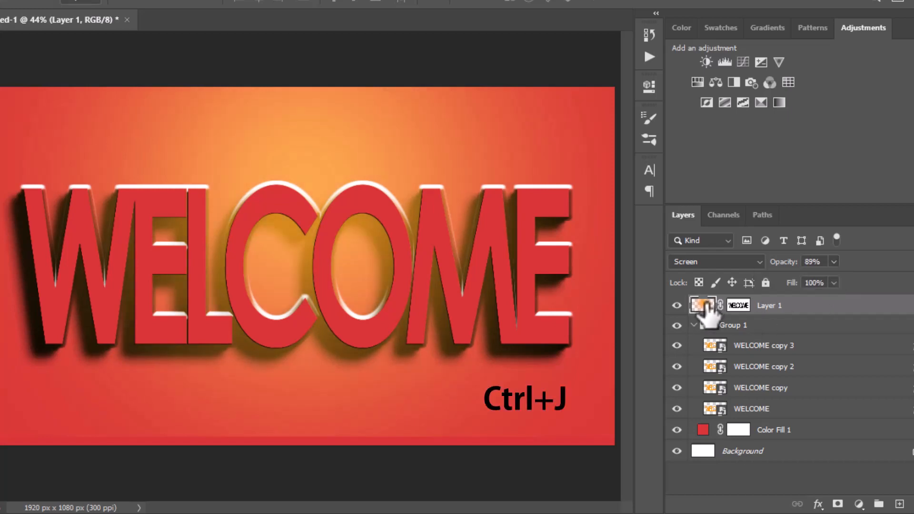
key(ctrl+j)
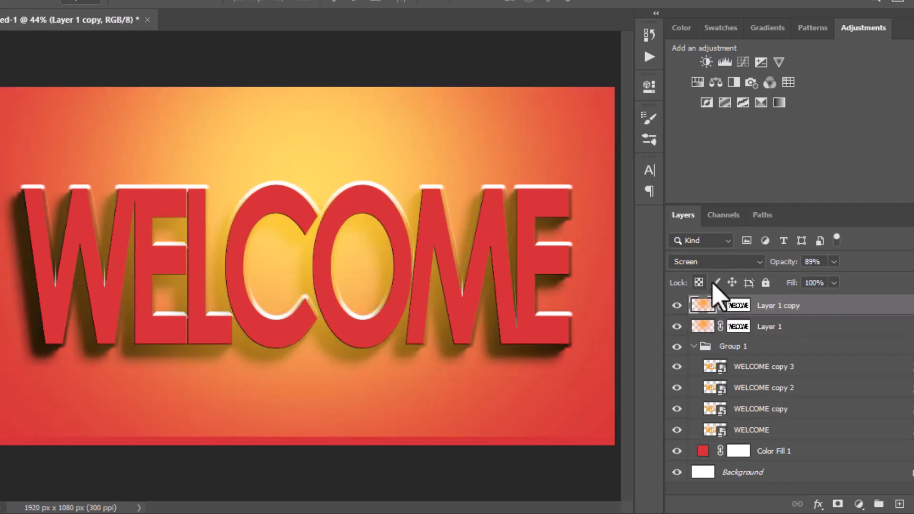
click(833, 263)
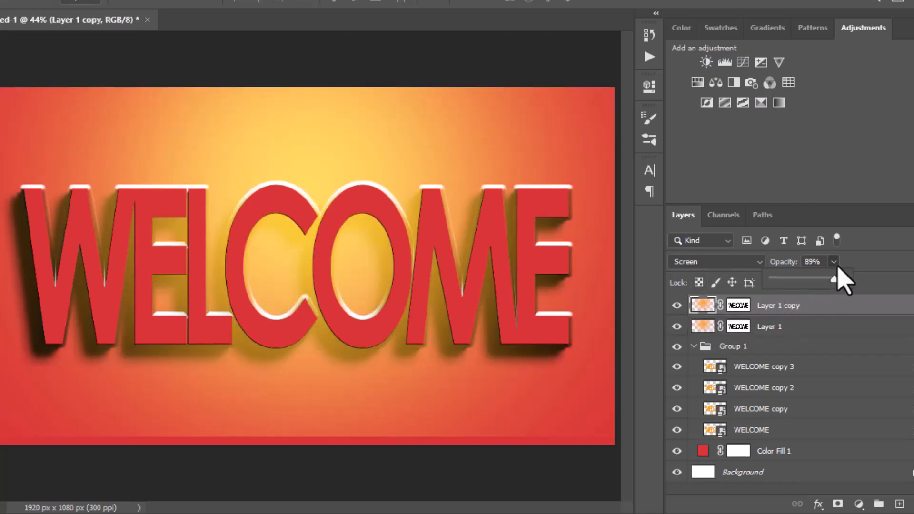
drag(837, 266, 815, 279)
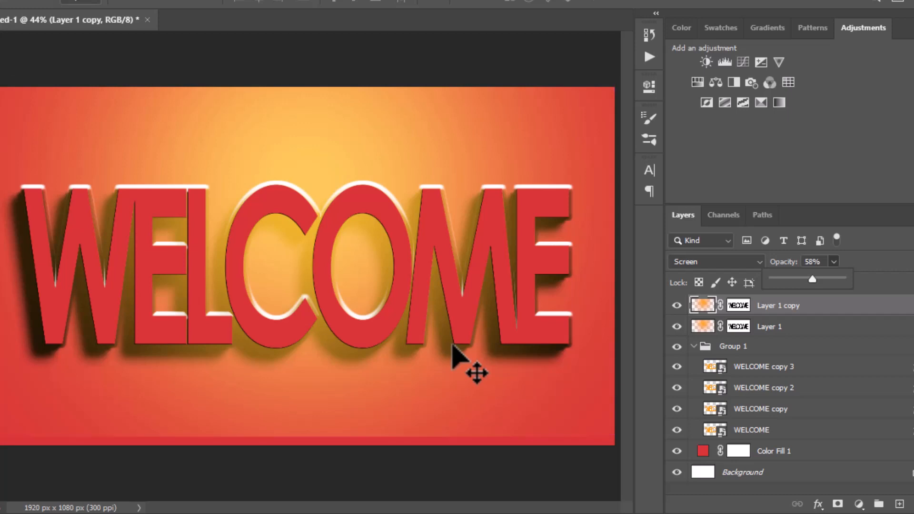
click(812, 280)
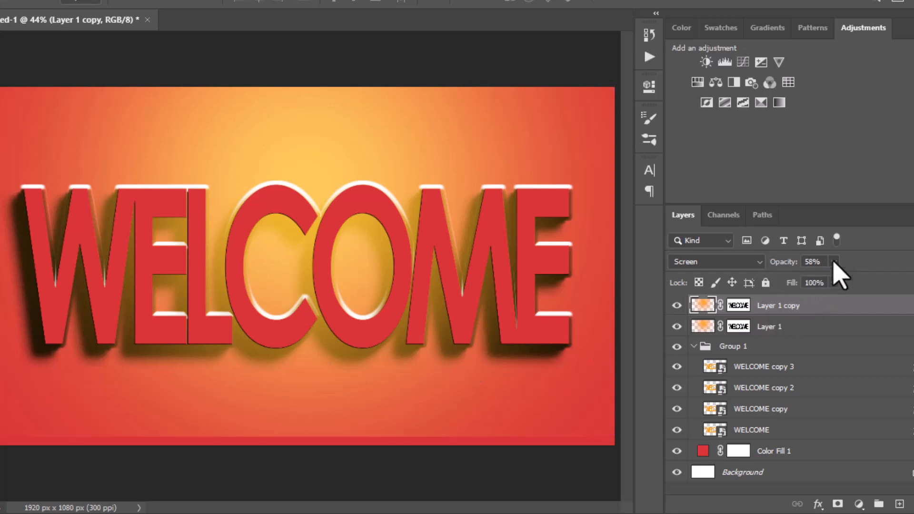